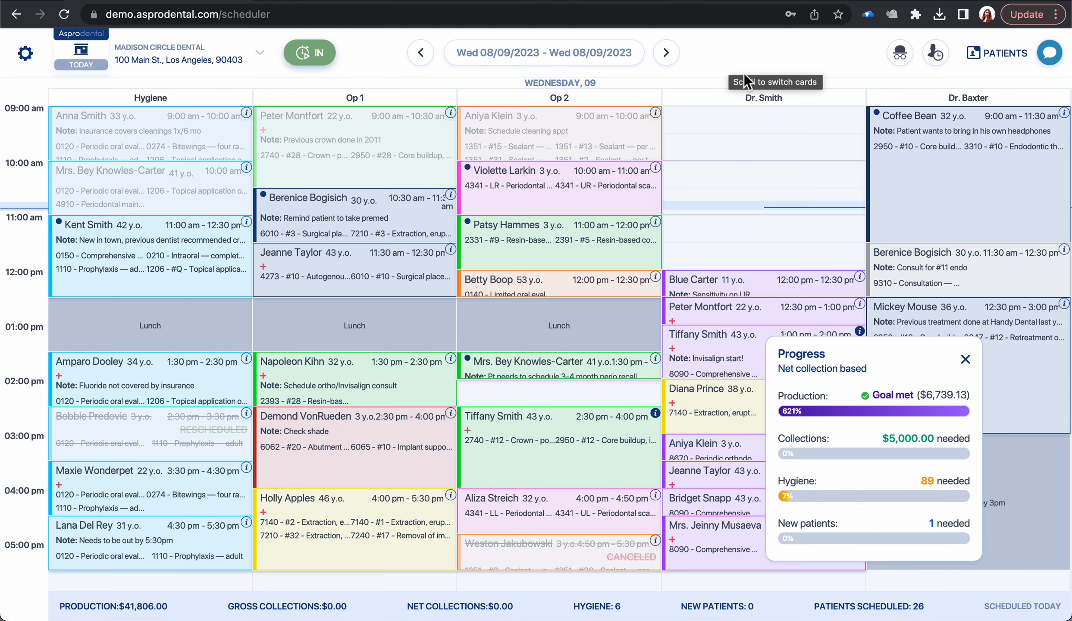
# Dismiss the progress card, start an existing-patient appointment in the first doctor's free 10:00 AM slot, and select the patient.
pyautogui.click(966, 359)
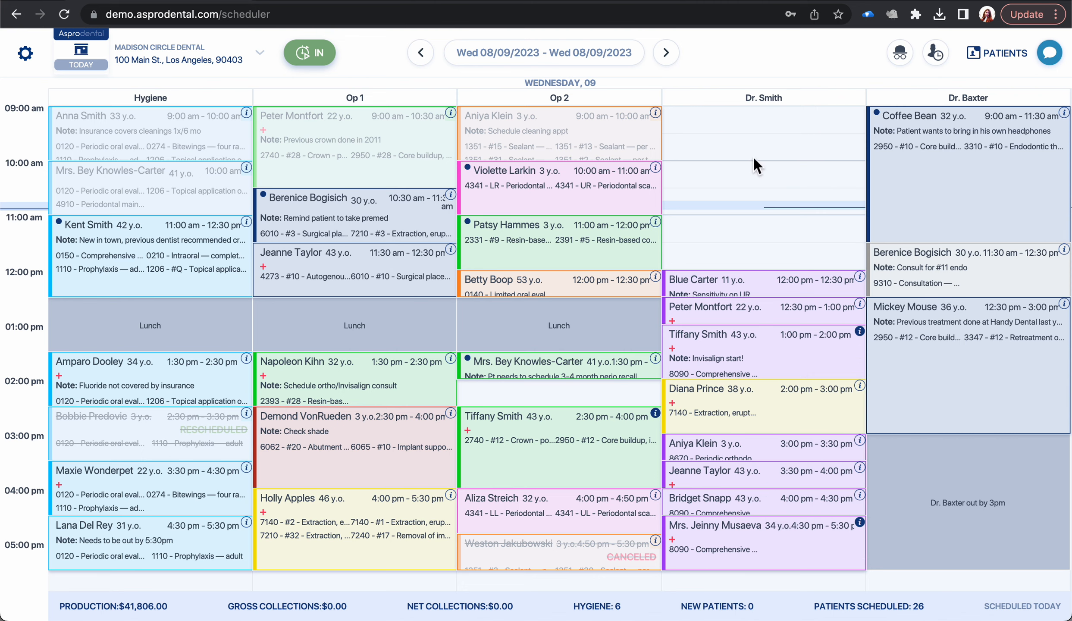
pyautogui.click(742, 161)
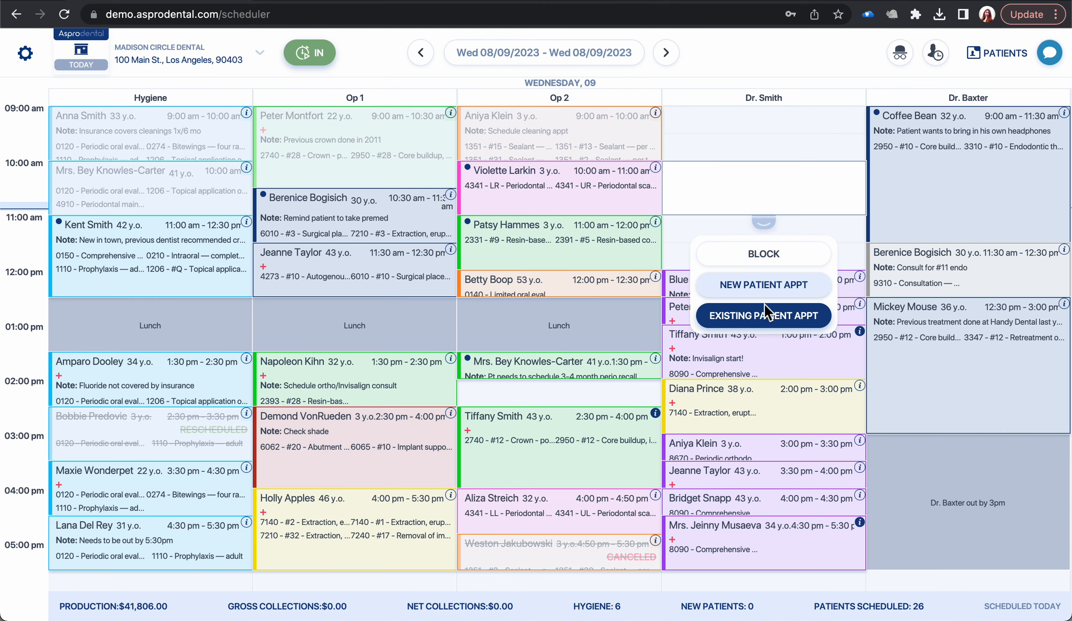
pyautogui.click(767, 323)
pyautogui.click(895, 130)
pyautogui.write('al')
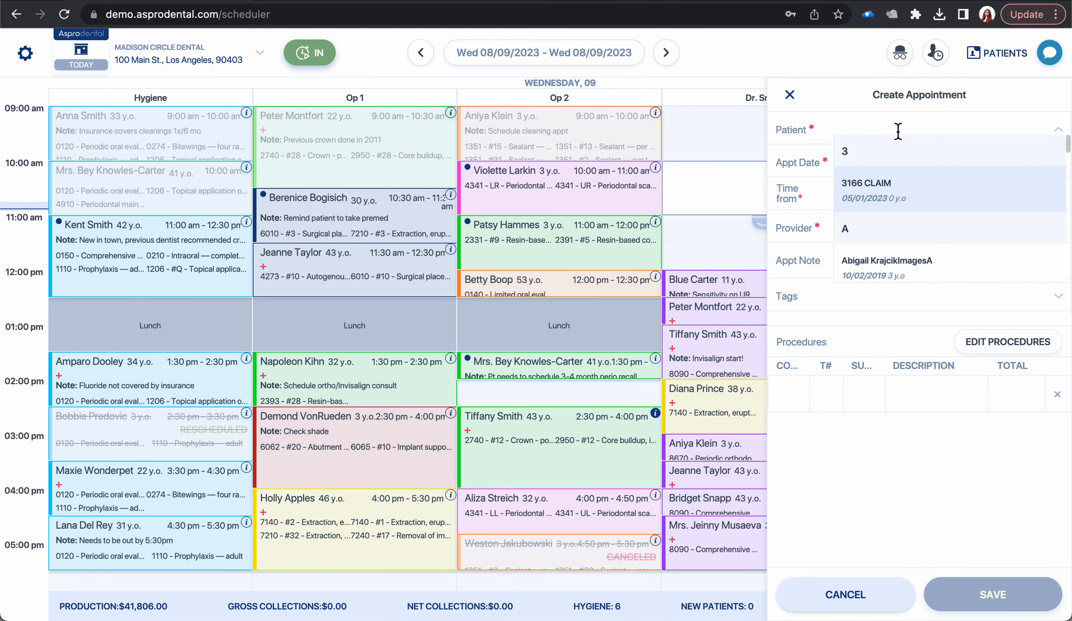
pyautogui.write('ann')
pyautogui.click(900, 183)
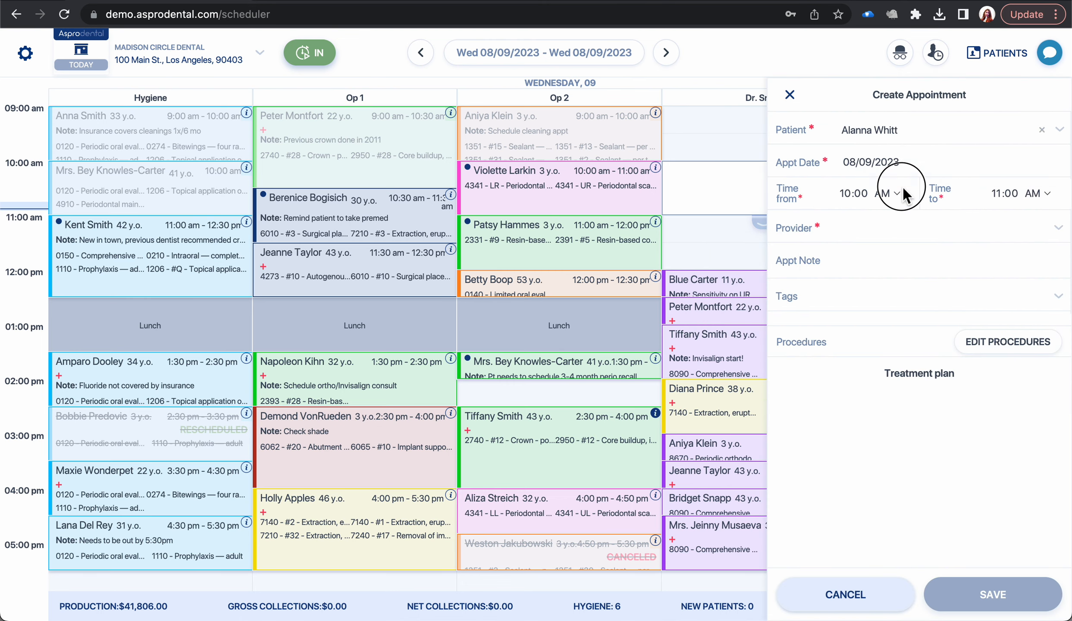
# Assign the treating doctor as the appointment's provider and enter the appointment note "Chipped tooth".
pyautogui.click(901, 231)
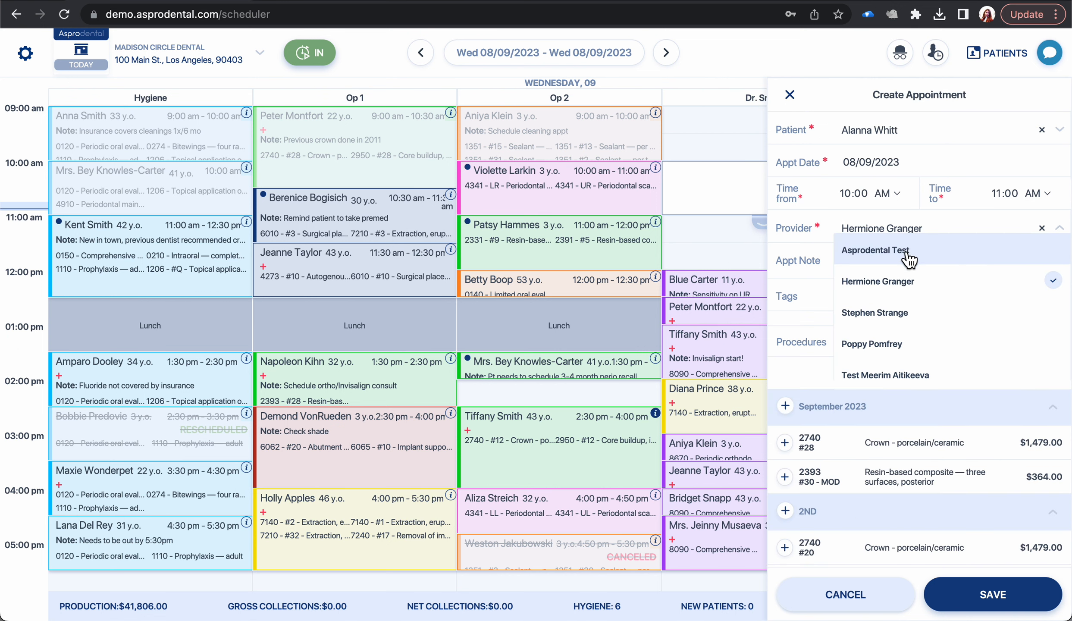
pyautogui.click(906, 315)
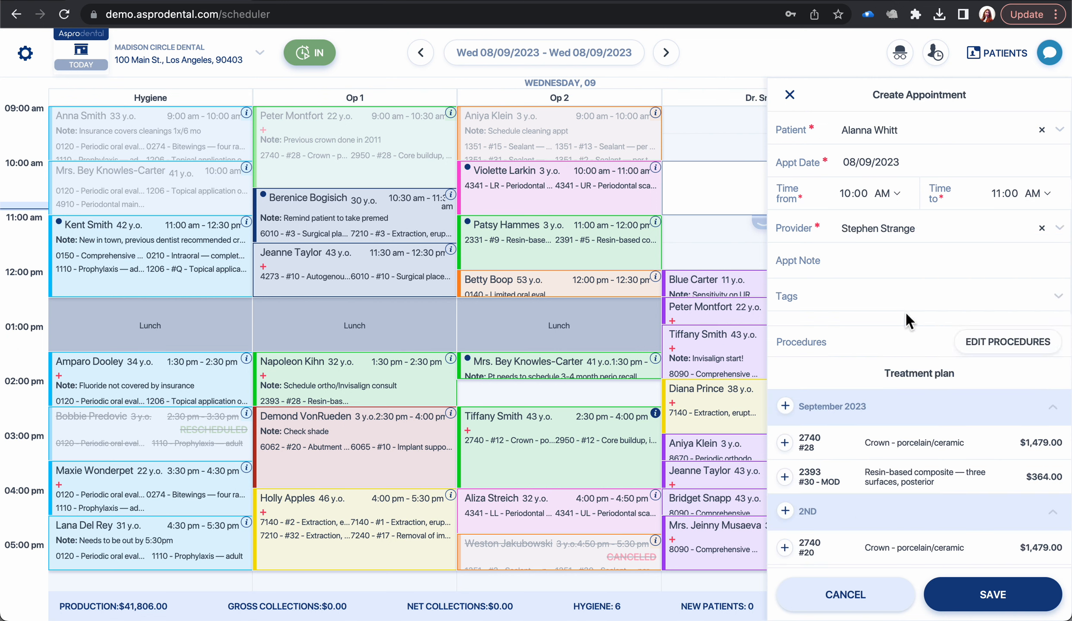
pyautogui.click(878, 264)
pyautogui.write('Chipped tooth')
# Tag the appointment with "Broken tooth" and save it without adding procedures from the treatment plan.
pyautogui.click(863, 294)
pyautogui.scroll(-2, 889, 330)
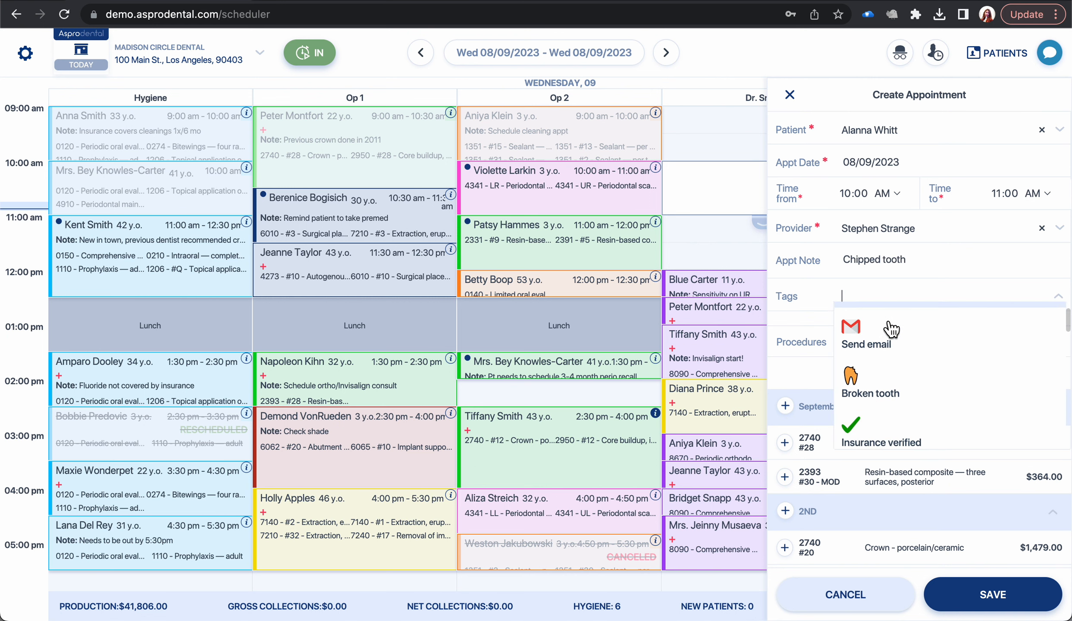
pyautogui.click(886, 351)
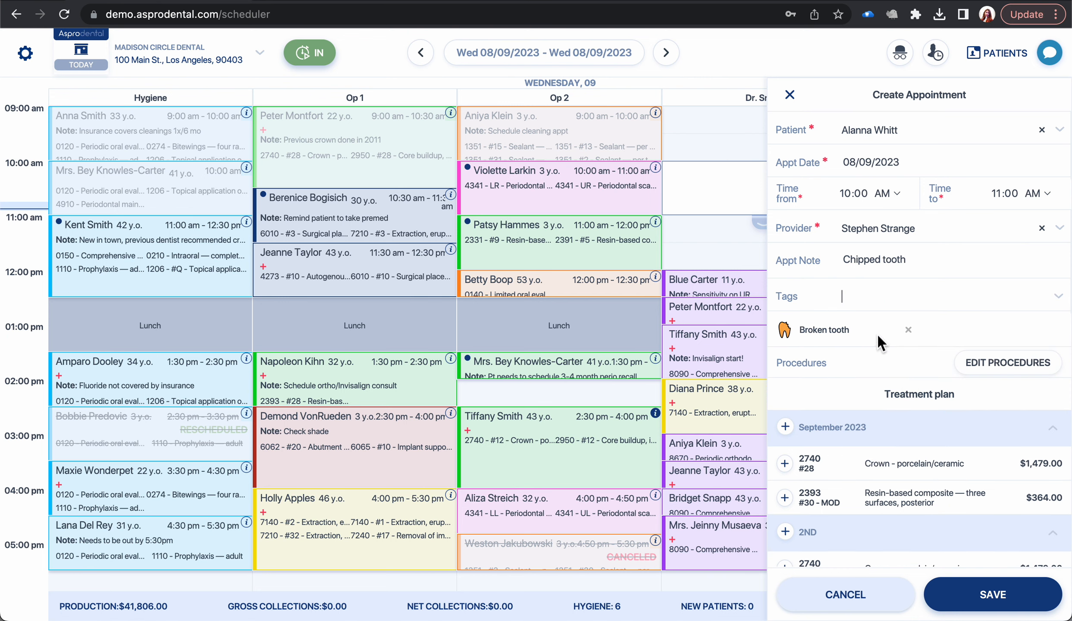
pyautogui.scroll(-3, 877, 335)
pyautogui.scroll(-2, 878, 341)
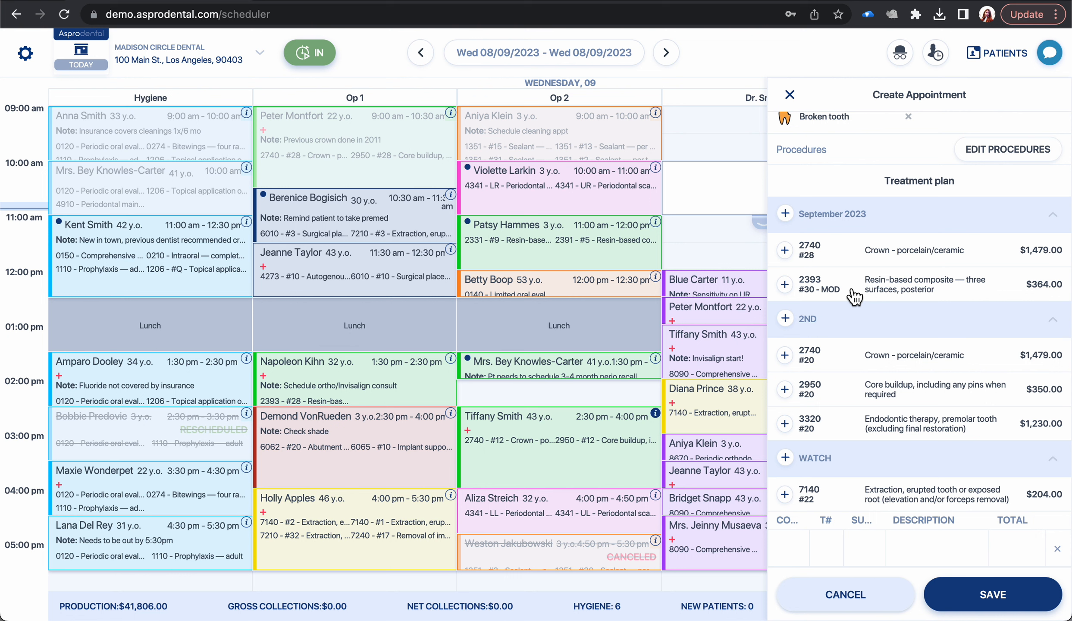
pyautogui.click(984, 597)
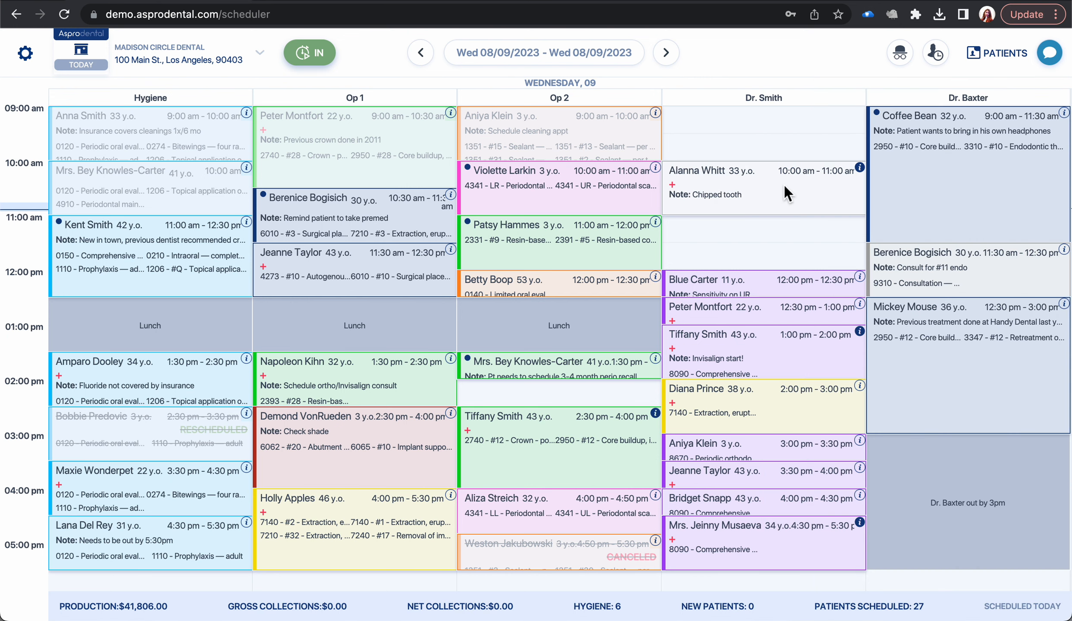
# Check in the patient from the new 10:00 AM appointment and open the patient's profile.
pyautogui.click(785, 187)
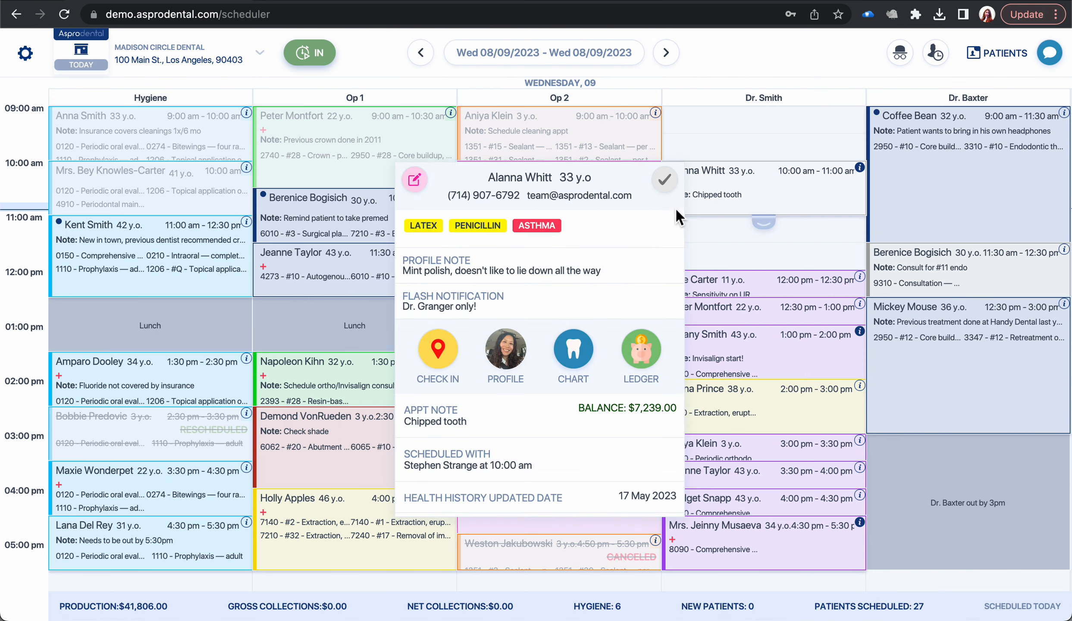
pyautogui.click(436, 344)
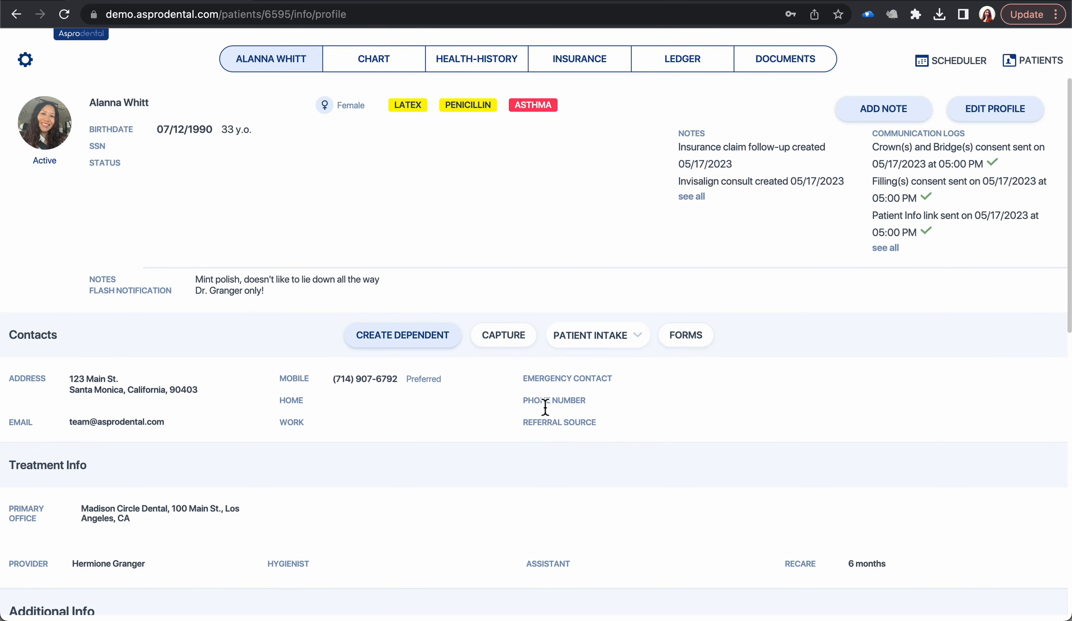
# Open the patient's consent forms and load the Filling(s) template.
pyautogui.click(681, 343)
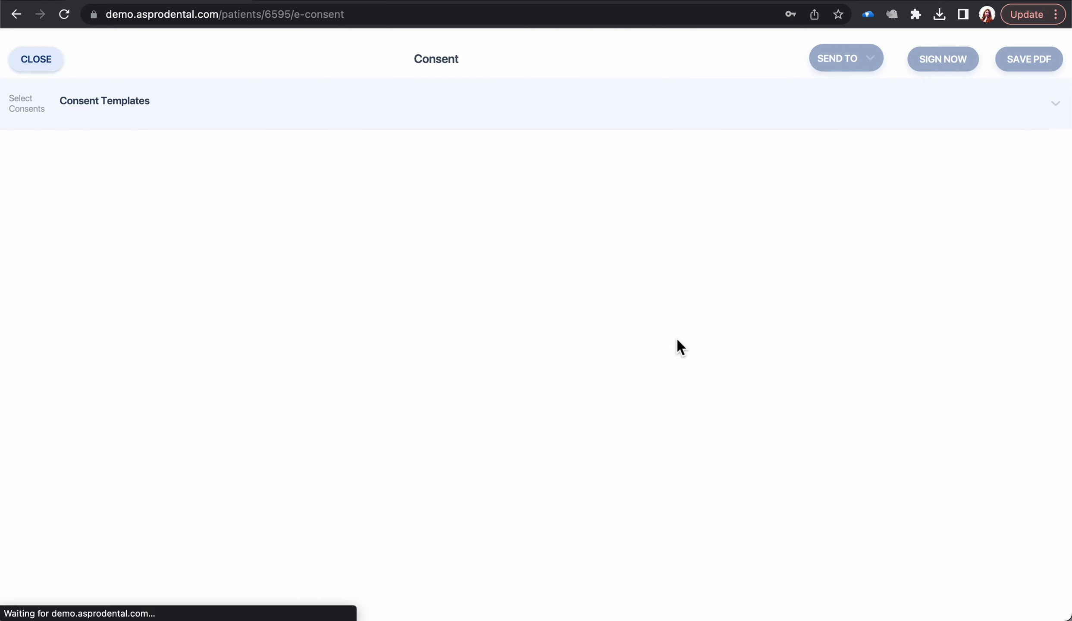
pyautogui.click(290, 104)
pyautogui.write('fil')
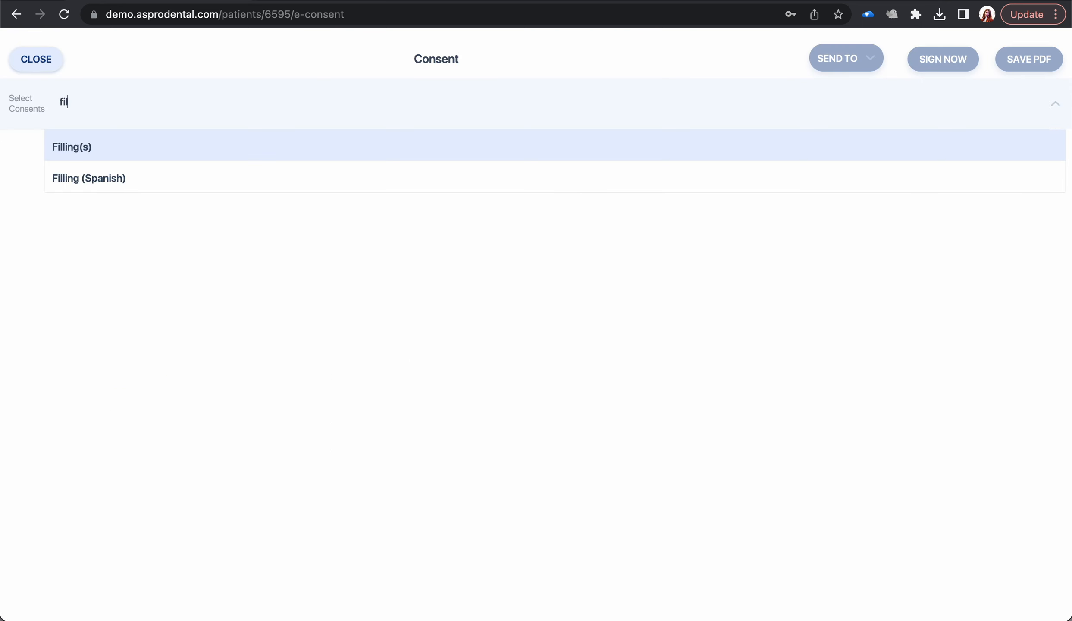
pyautogui.click(293, 143)
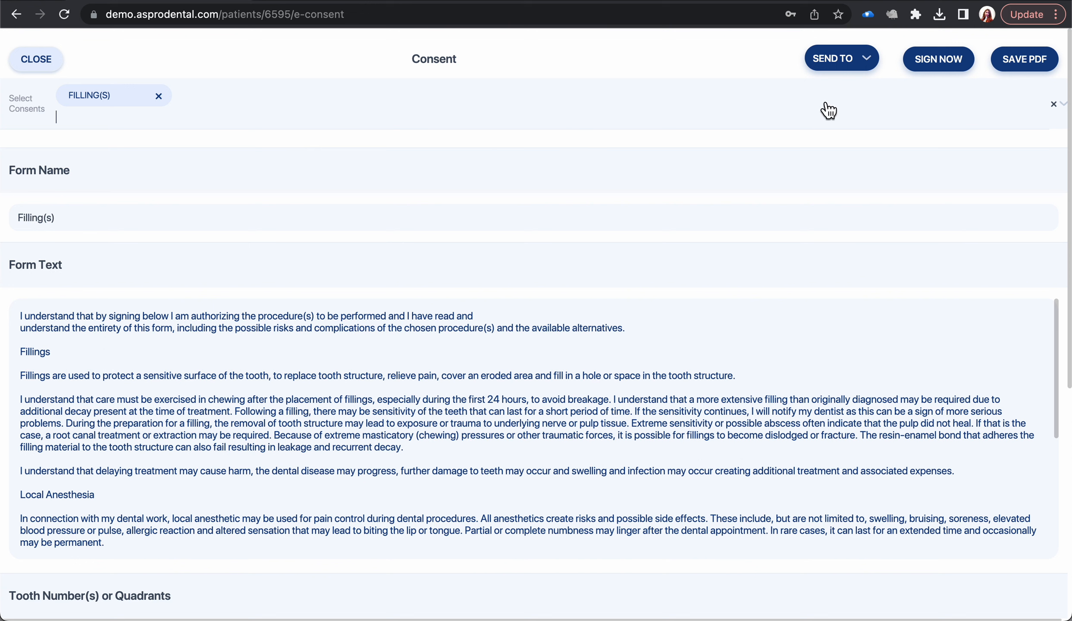
# Have the Filling(s) consent signed on the spot with a handwritten patient signature, confirm it and close the form.
pyautogui.click(868, 64)
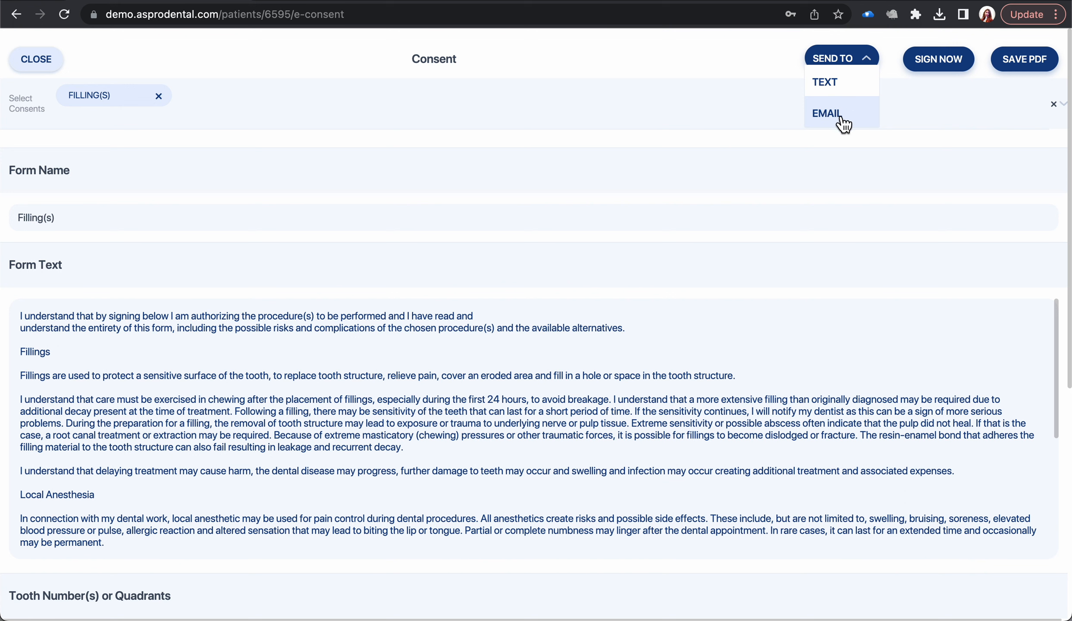
pyautogui.click(937, 60)
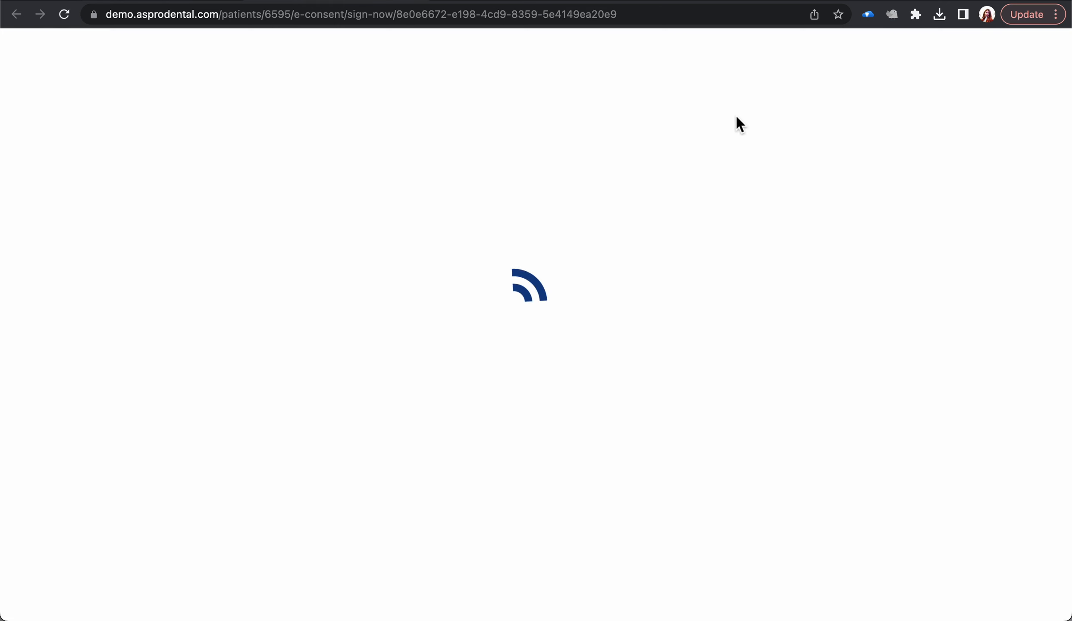
pyautogui.scroll(-10, 322, 356)
pyautogui.scroll(-3, 323, 356)
pyautogui.moveTo(77, 334)
pyautogui.mouseDown()
pyautogui.moveTo(93, 348)
pyautogui.moveTo(225, 324)
pyautogui.mouseUp()
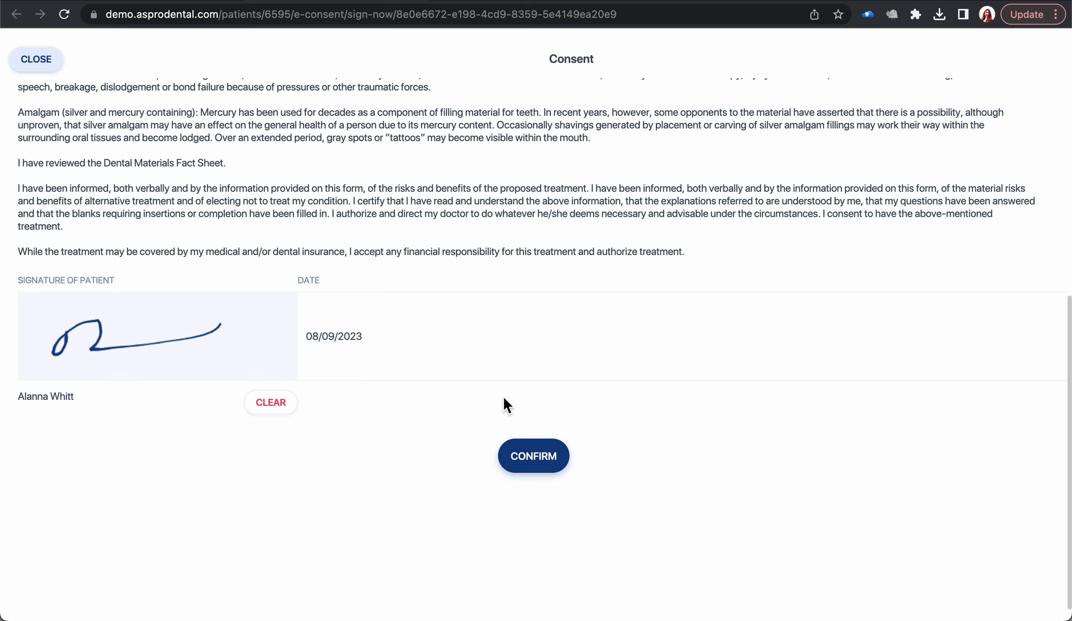
pyautogui.click(547, 465)
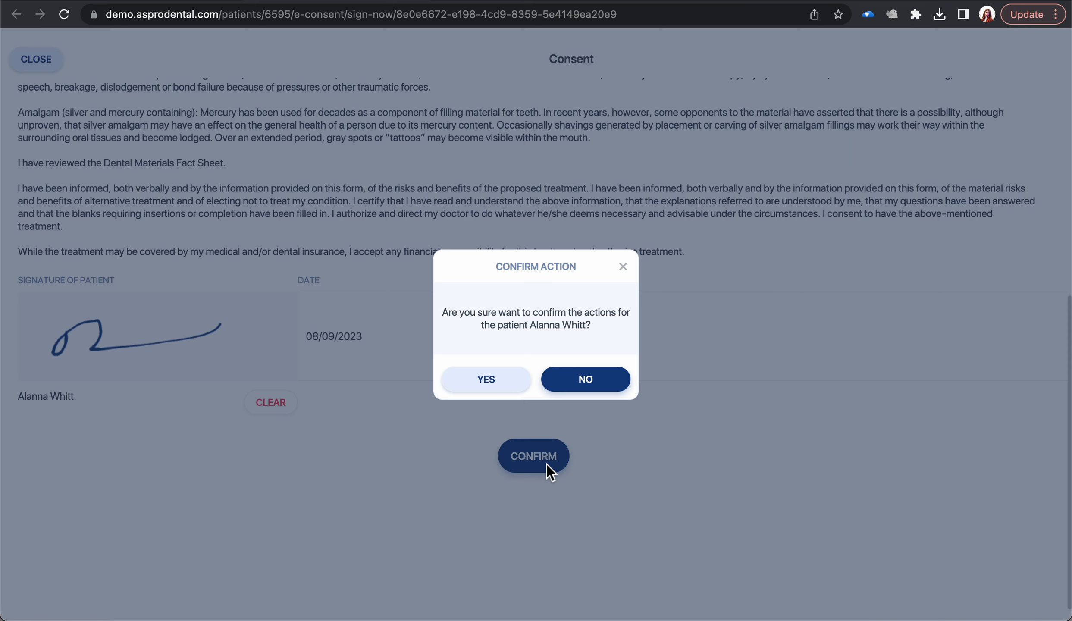
pyautogui.click(508, 382)
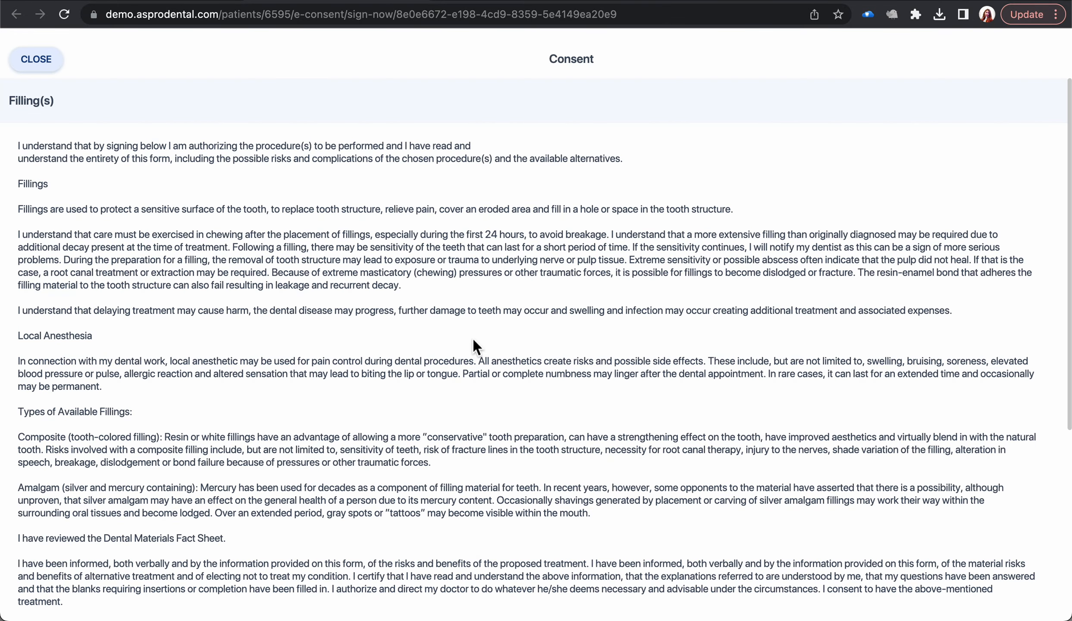
pyautogui.click(40, 60)
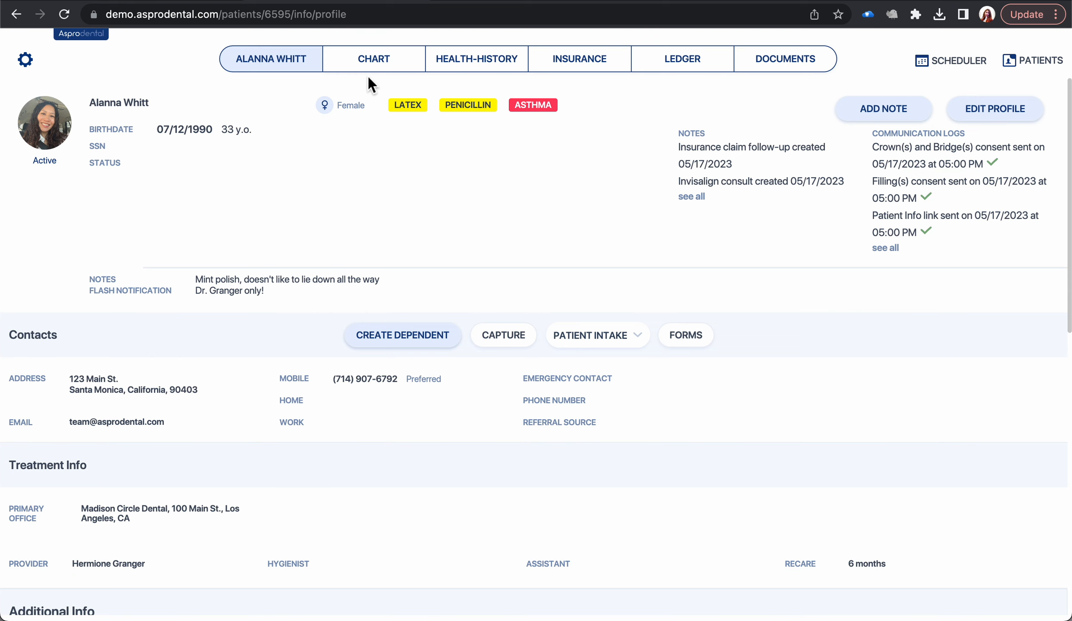
# In the patient's chart, add diagnosed procedure 2392 (resin-based composite) to tooth #29 on the M and O surfaces.
pyautogui.click(375, 65)
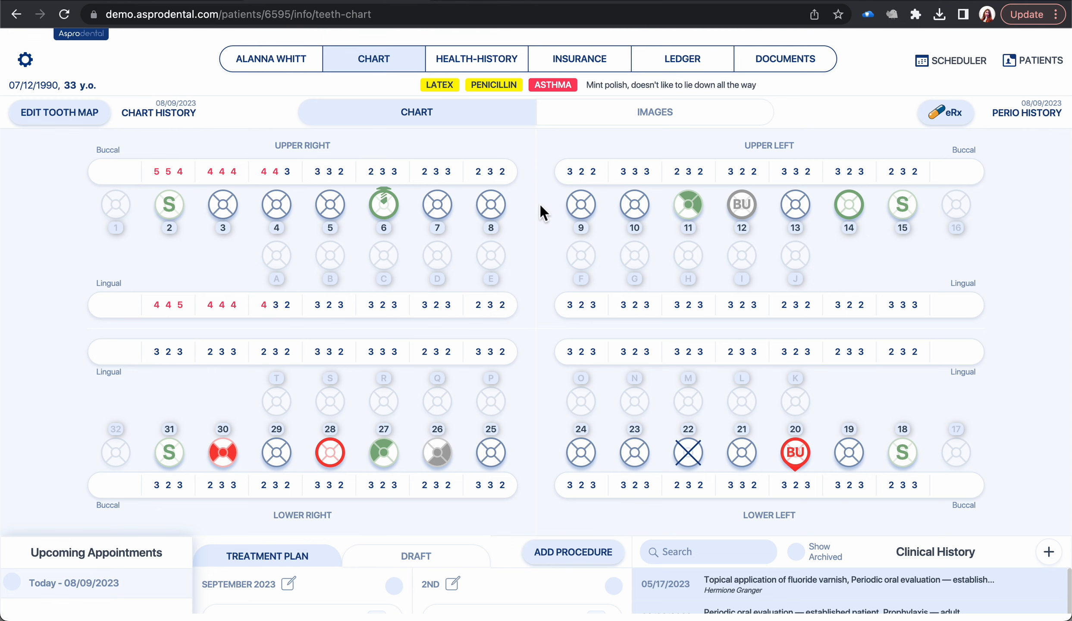
pyautogui.scroll(-5, 540, 204)
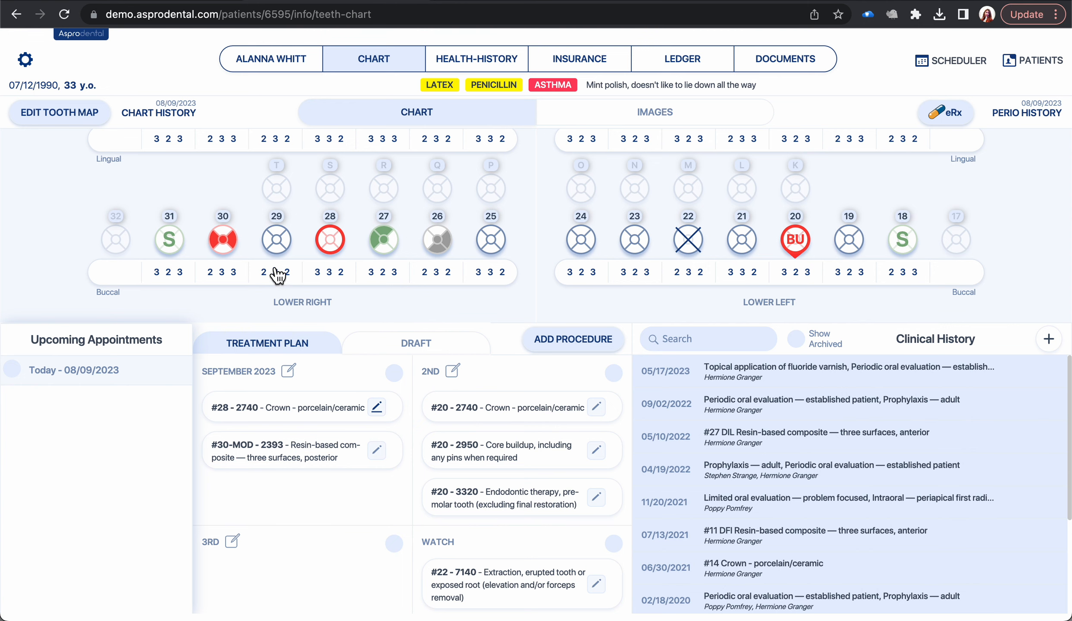
pyautogui.click(281, 249)
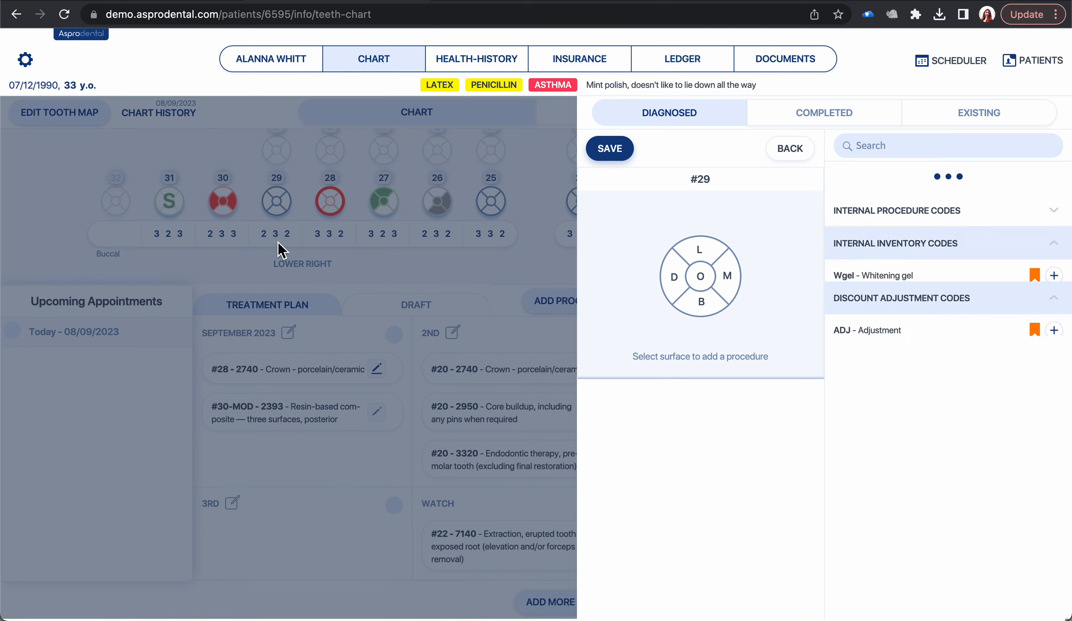
pyautogui.click(733, 282)
pyautogui.click(700, 277)
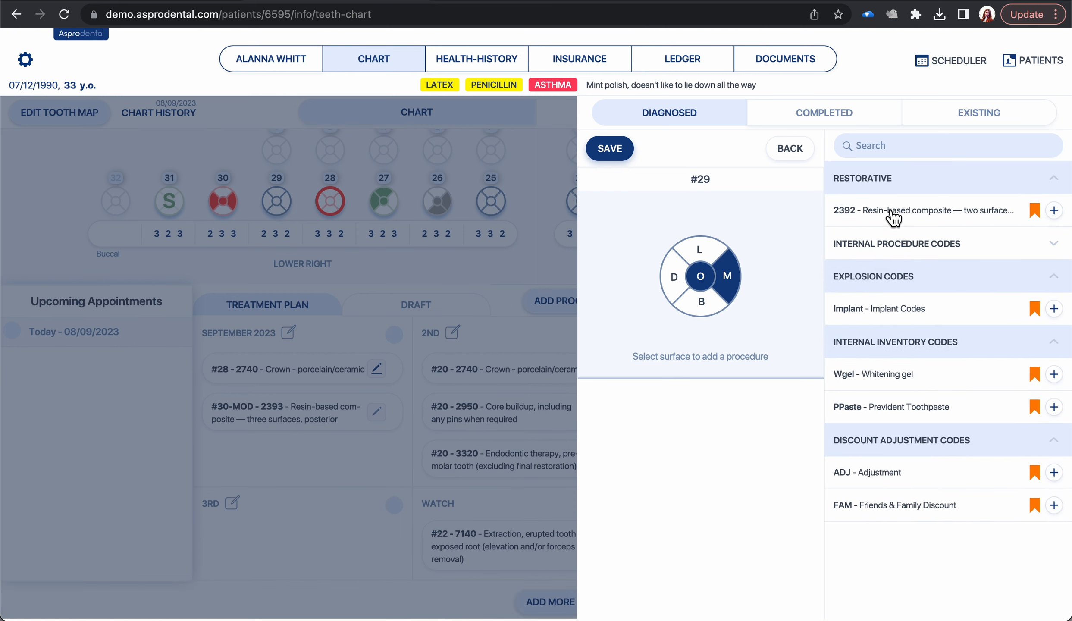
pyautogui.click(902, 214)
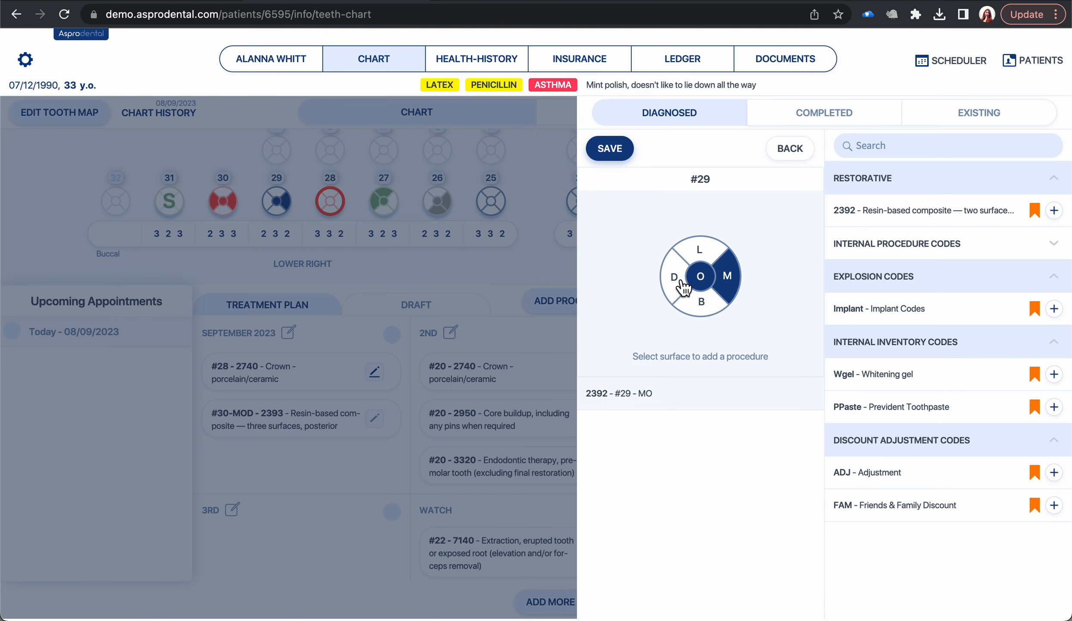
pyautogui.click(899, 182)
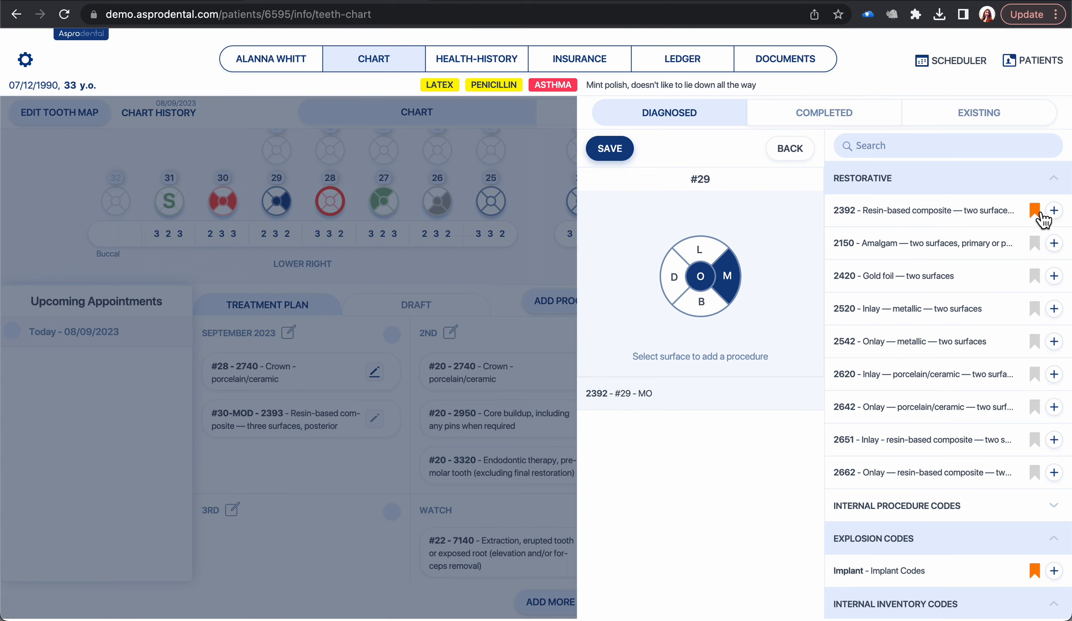
pyautogui.click(542, 255)
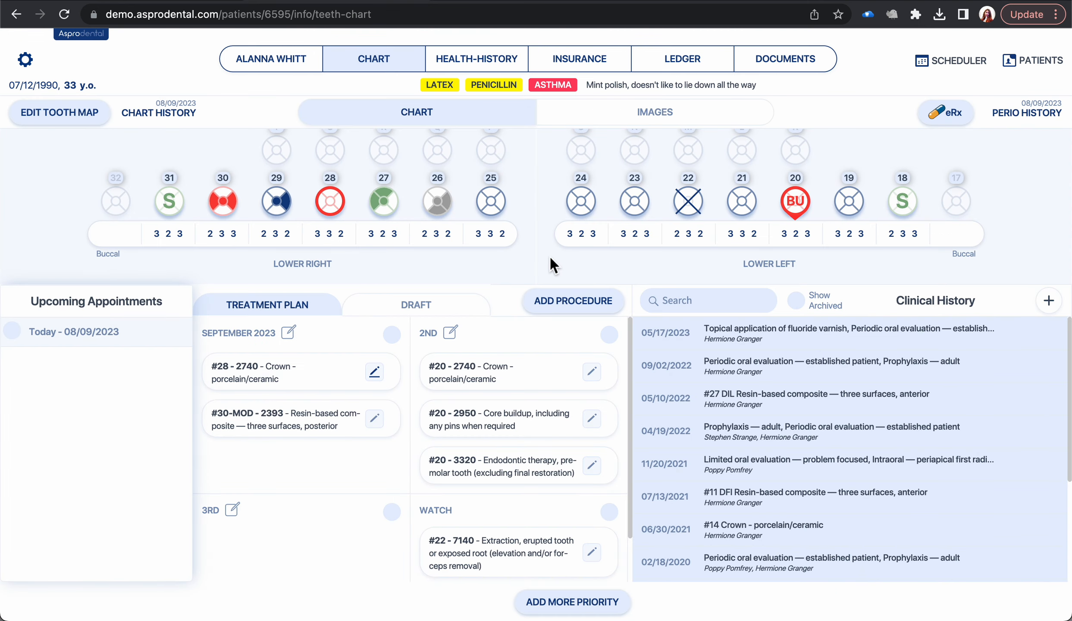
# Add diagnosed procedures 2740 (porcelain/ceramic crown) and 2950 (core buildup) to tooth #21 and save.
pyautogui.click(743, 204)
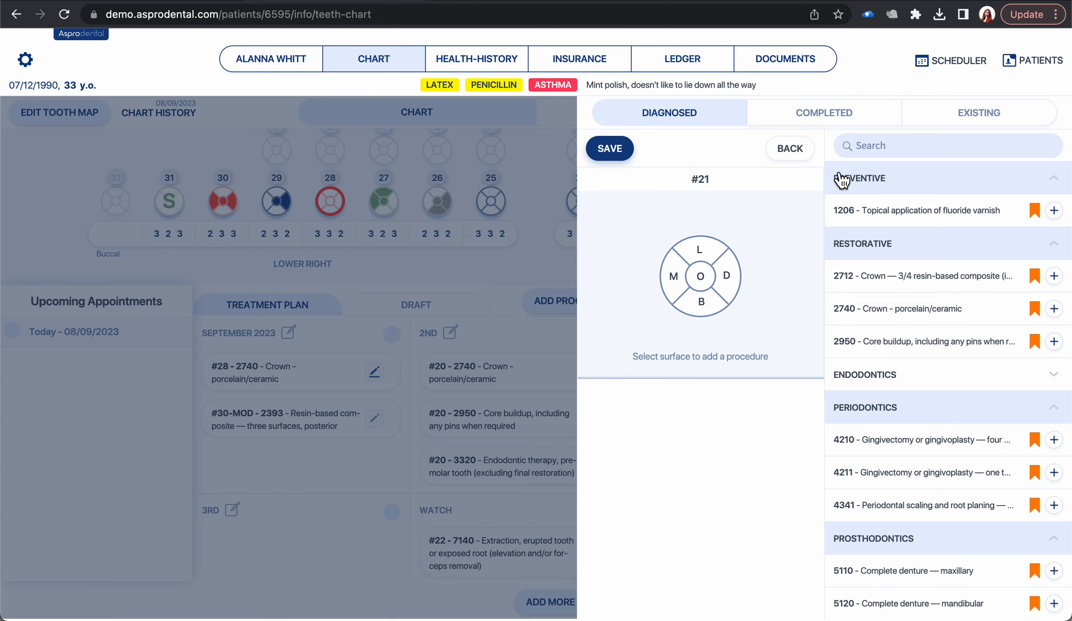
pyautogui.click(858, 319)
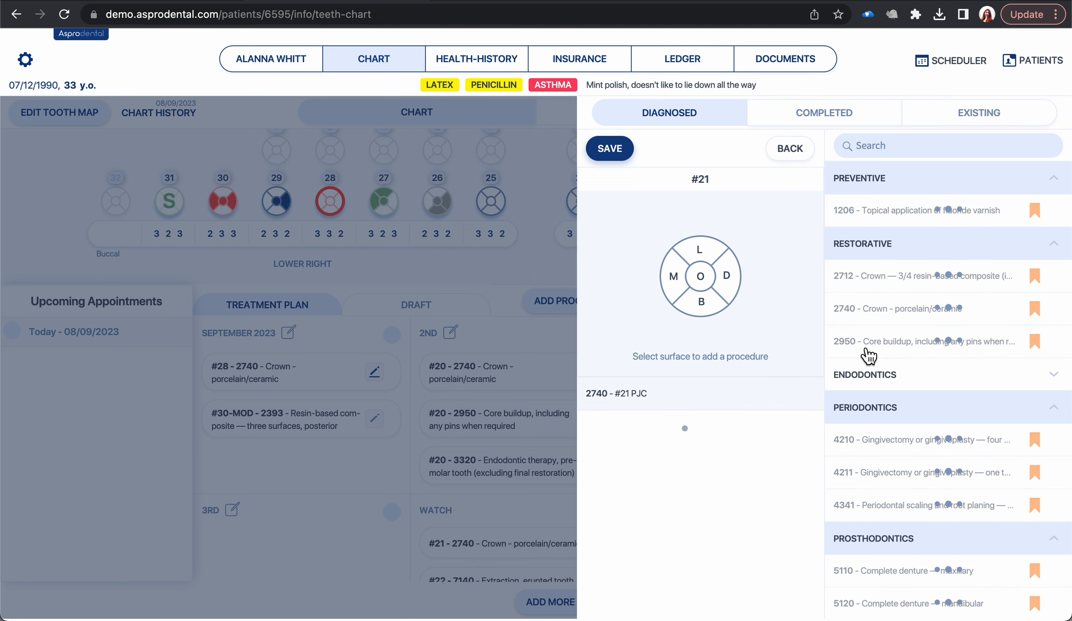
pyautogui.click(621, 160)
# Move the tooth #21 crown and core buildup procedures together from the WATCH group to the 3RD priority.
pyautogui.scroll(-2, 522, 379)
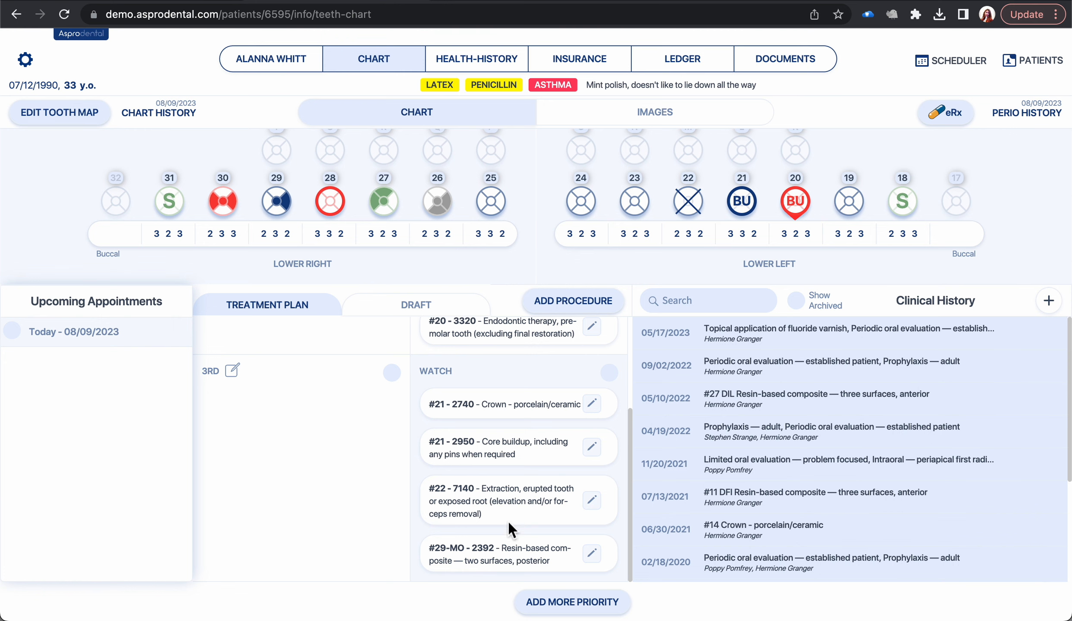
pyautogui.click(520, 405)
pyautogui.scroll(-1, 518, 408)
pyautogui.click(490, 409)
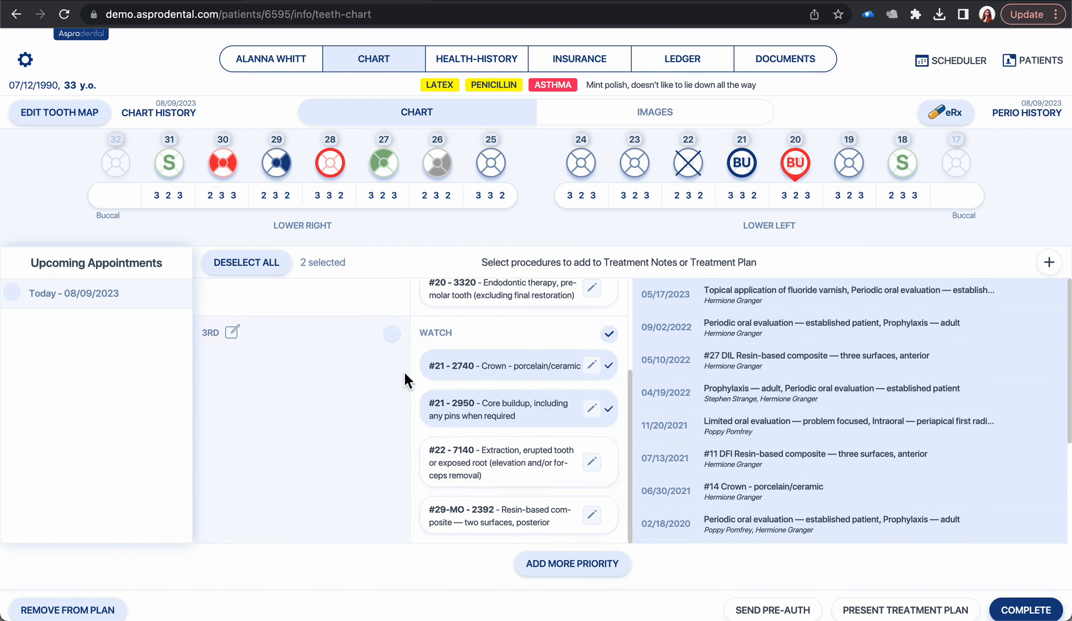
pyautogui.scroll(3, 509, 375)
pyautogui.moveTo(487, 469); pyautogui.dragTo(297, 485)
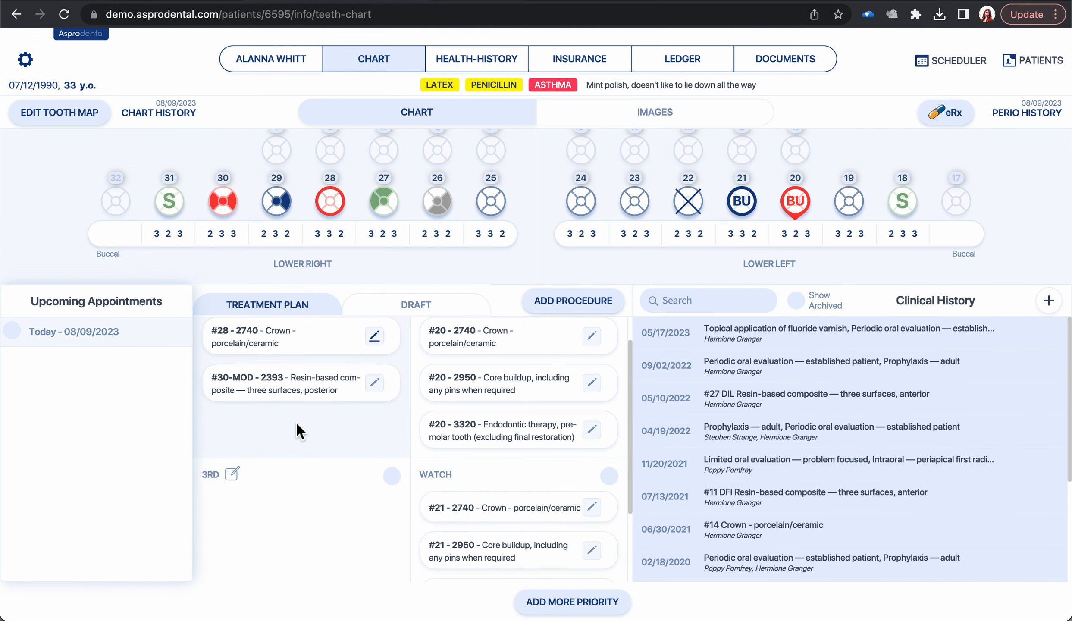
# Rename the 3RD priority group of the treatment plan to "After vacation treatment" and save it.
pyautogui.click(233, 473)
pyautogui.doubleClick(455, 317)
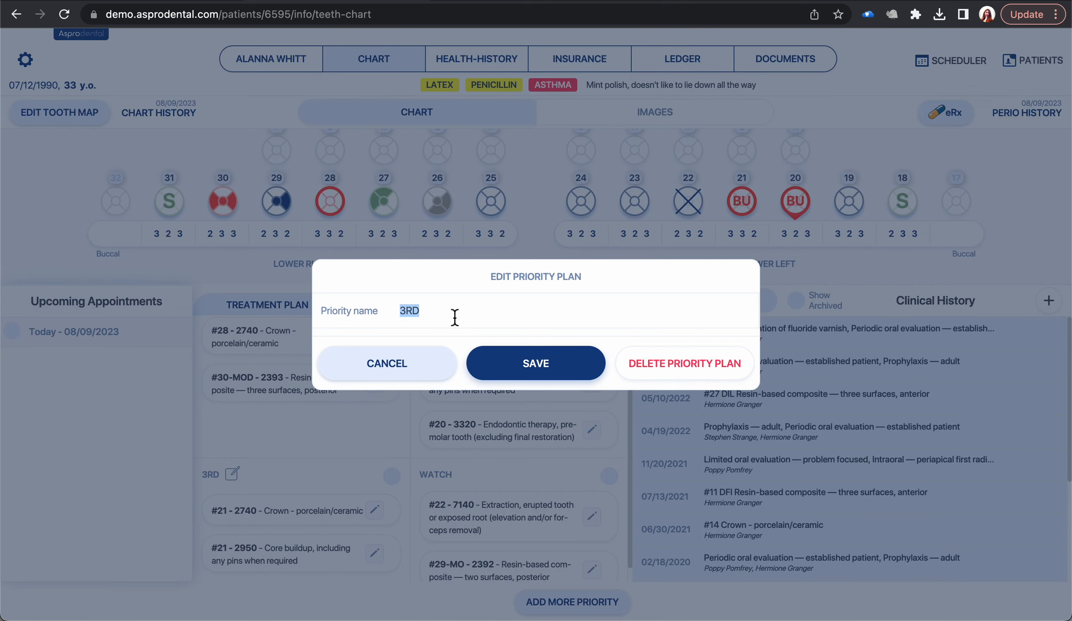
pyautogui.write('After vacation treatment')
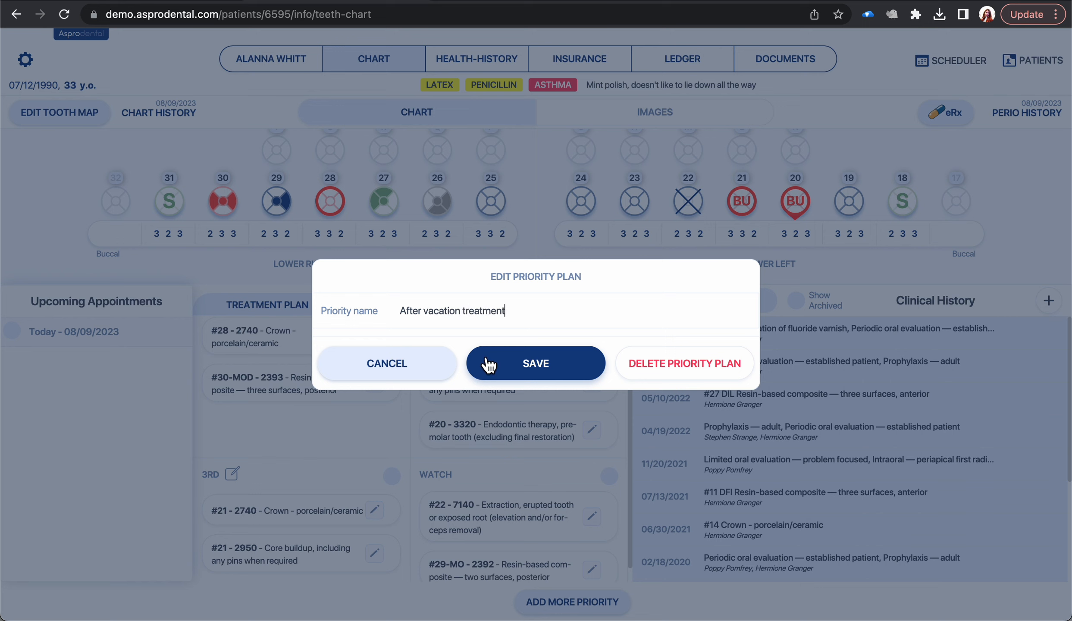
pyautogui.click(504, 368)
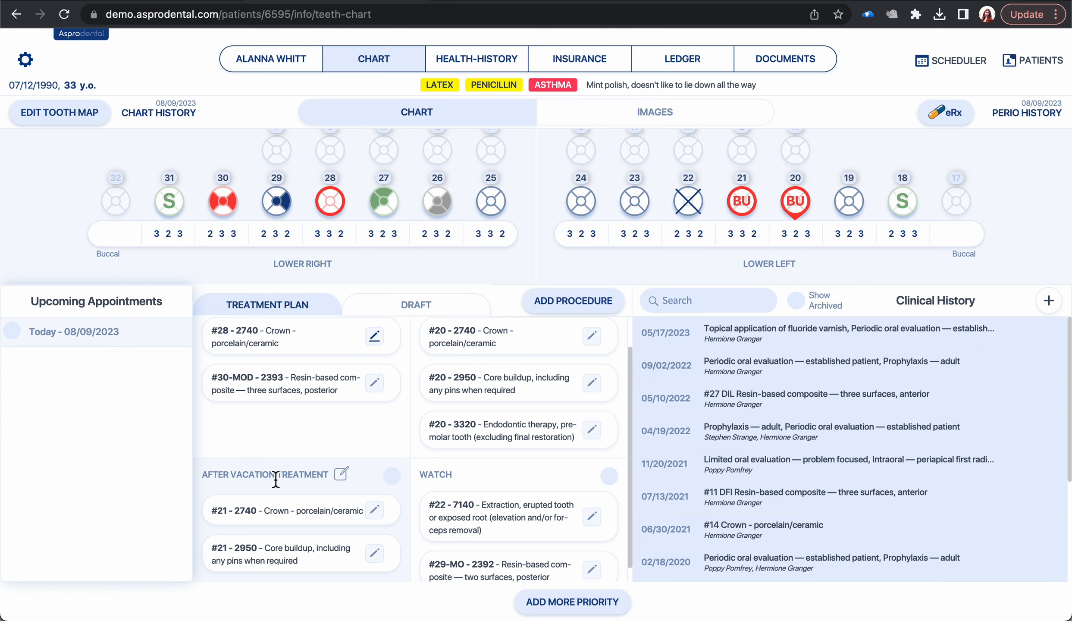
# Add the tooth #21 crown and core buildup from the After vacation treatment group to today's 08/09/2023 upcoming appointment.
pyautogui.scroll(2, 369, 404)
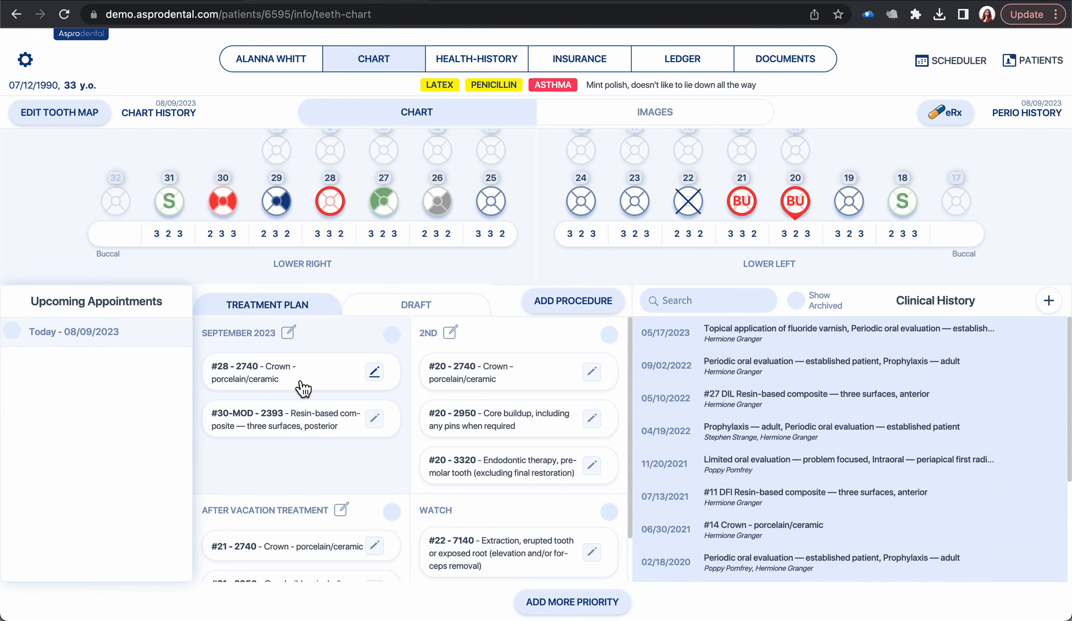
pyautogui.scroll(-1, 325, 434)
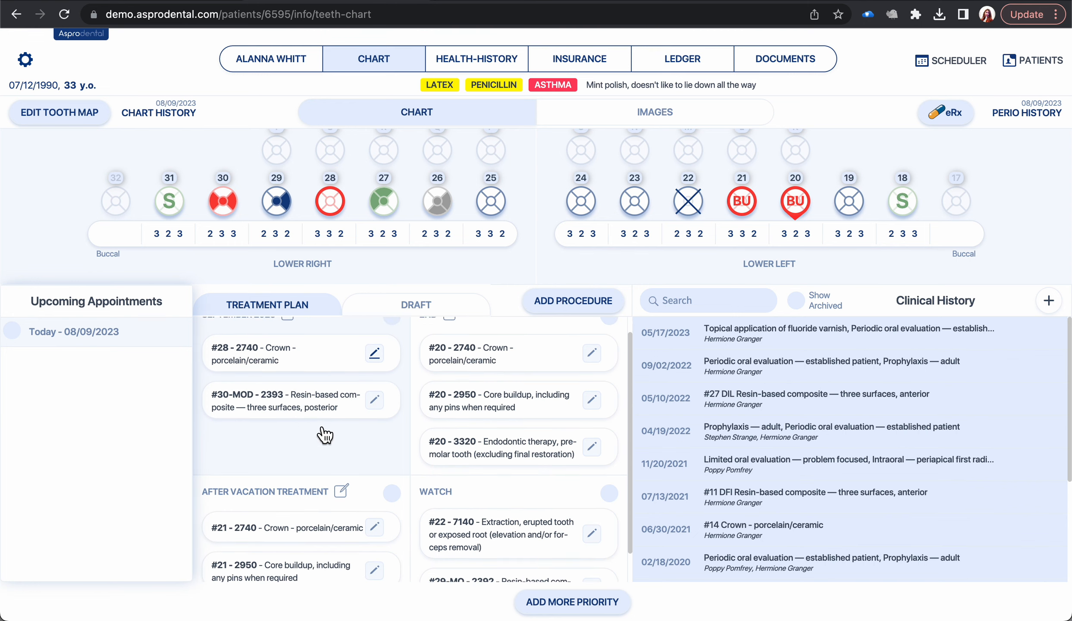
pyautogui.scroll(-2, 325, 435)
pyautogui.click(317, 494)
pyautogui.click(285, 511)
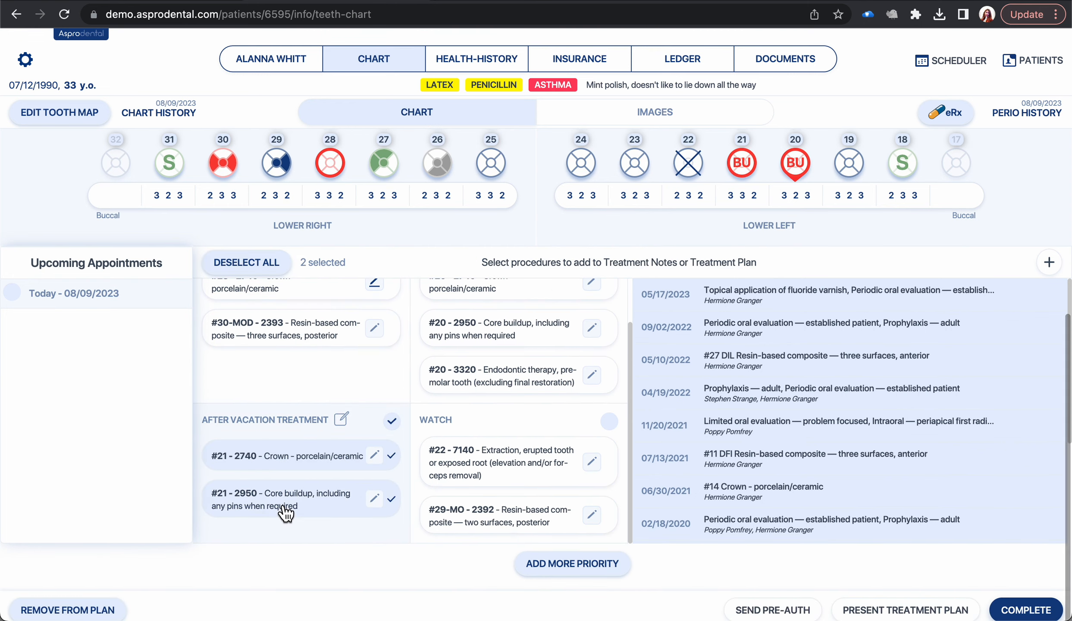
pyautogui.moveTo(283, 462); pyautogui.dragTo(147, 298)
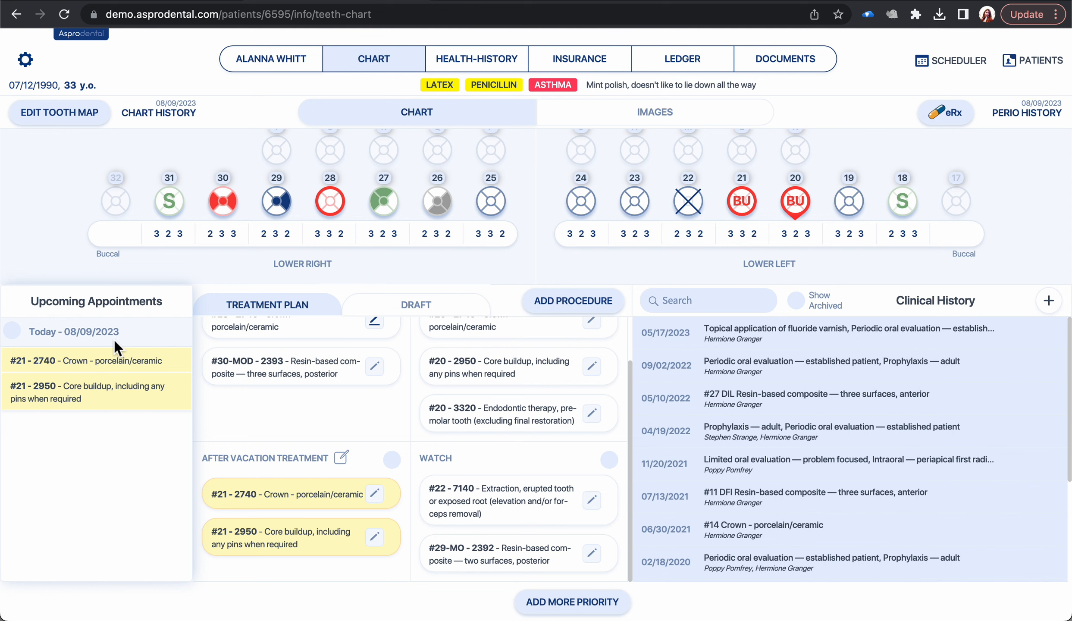
# Complete both tooth #21 procedures of today's appointment, creating a new clinical note for them.
pyautogui.click(18, 337)
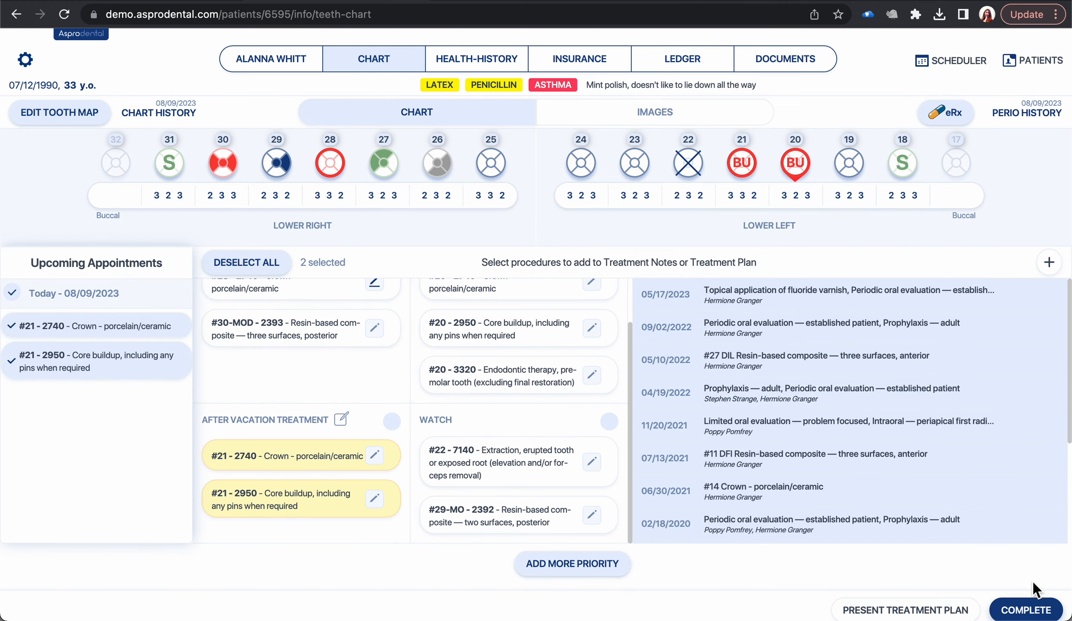
pyautogui.click(1035, 614)
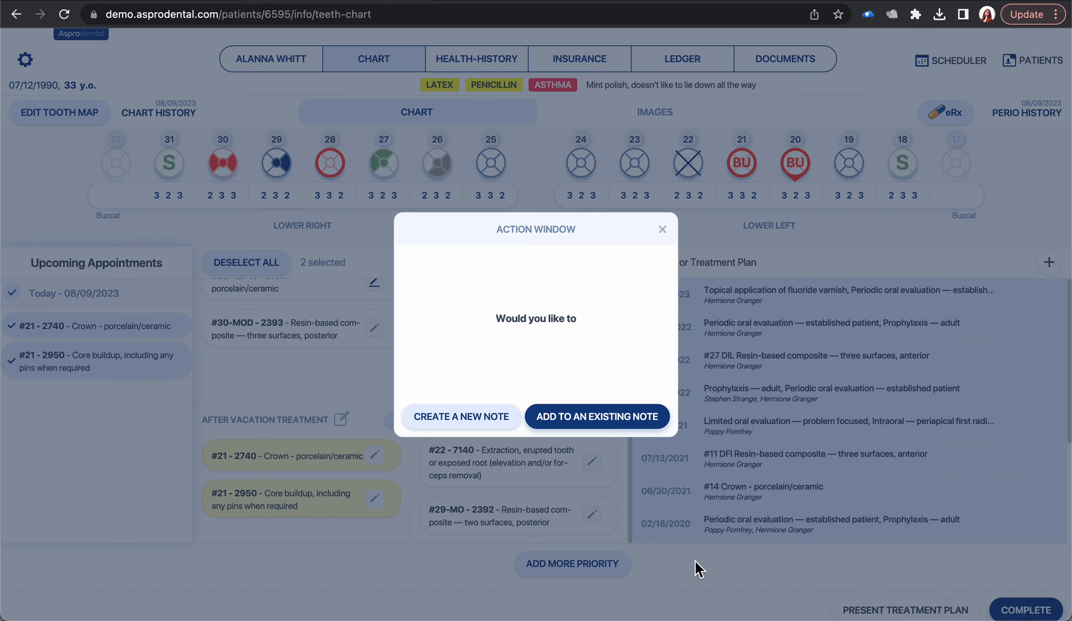
pyautogui.click(484, 421)
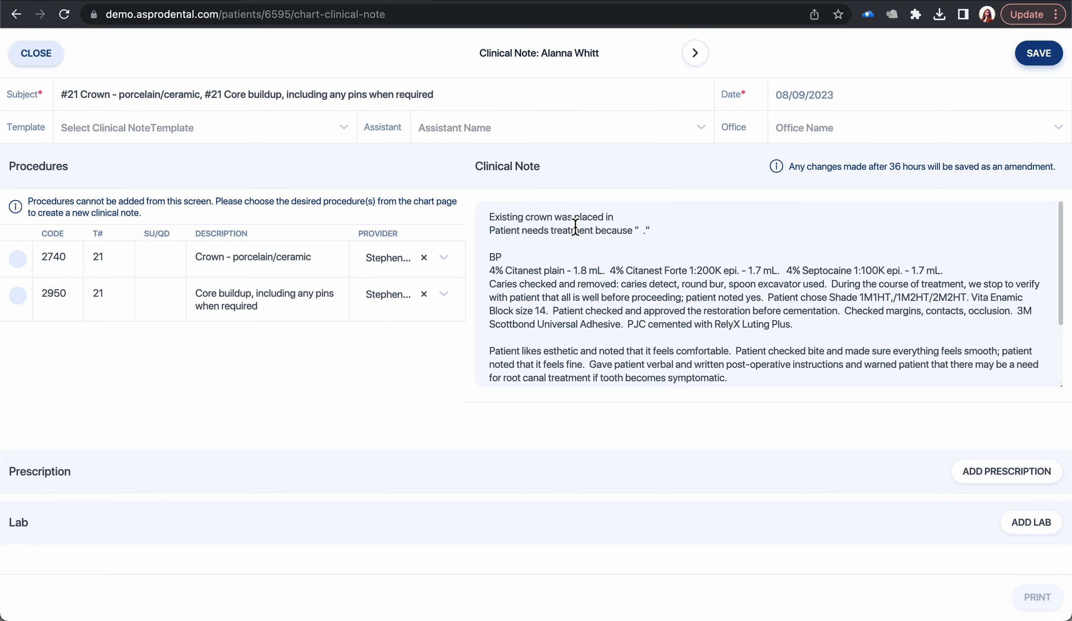
# Review the prefilled clinical note and the available note templates, then save the note without choosing another template.
pyautogui.scroll(-3, 567, 257)
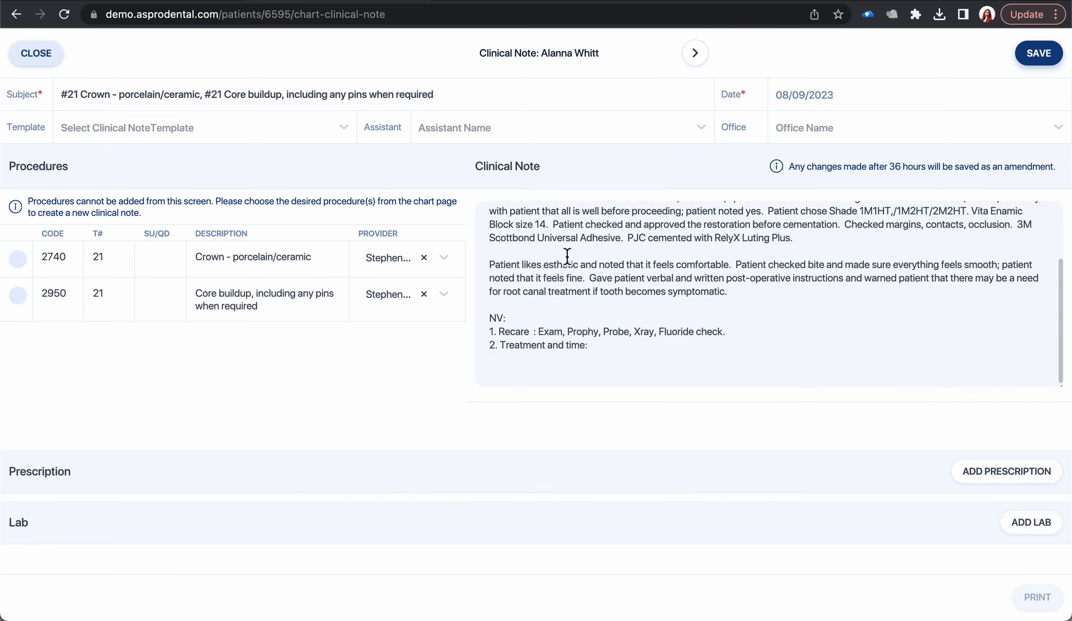
pyautogui.scroll(3, 567, 256)
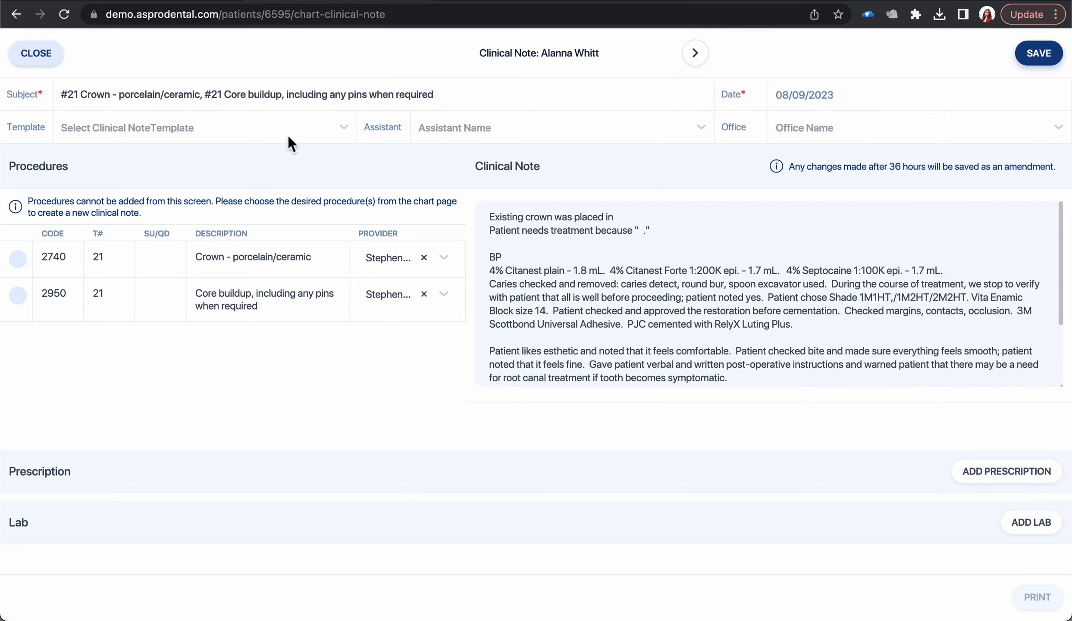
pyautogui.click(272, 130)
pyautogui.scroll(-3, 242, 191)
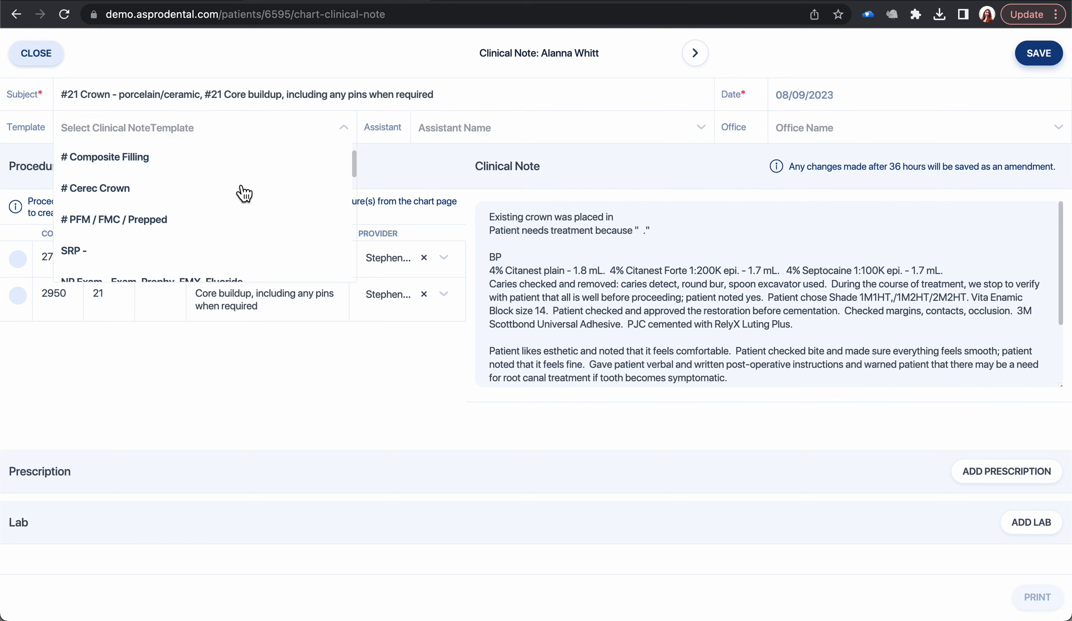
pyautogui.scroll(3, 242, 191)
pyautogui.click(400, 173)
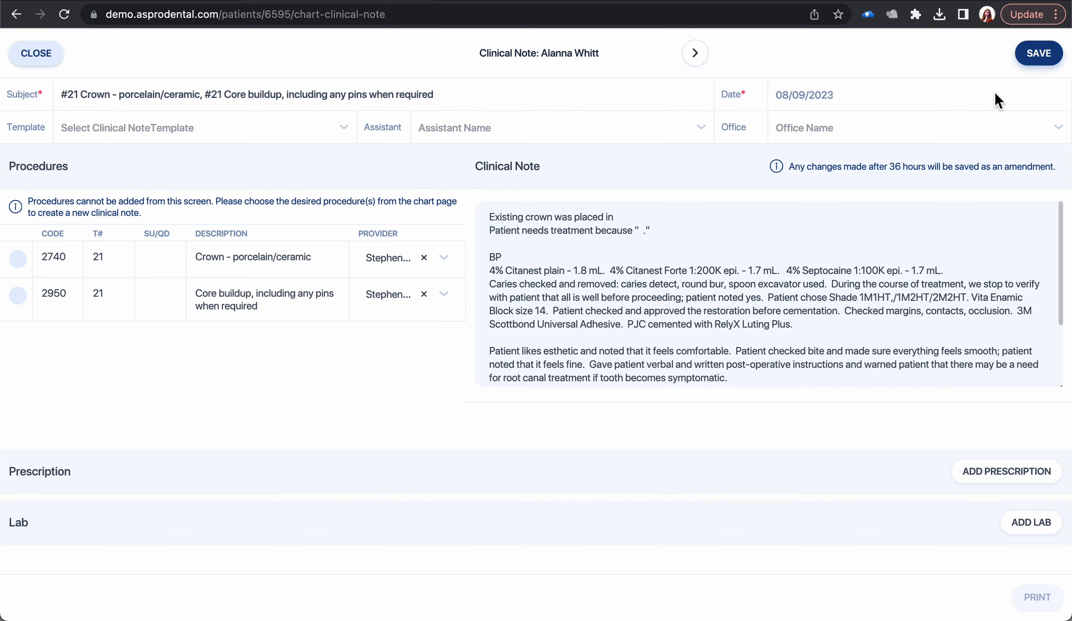
pyautogui.click(1026, 60)
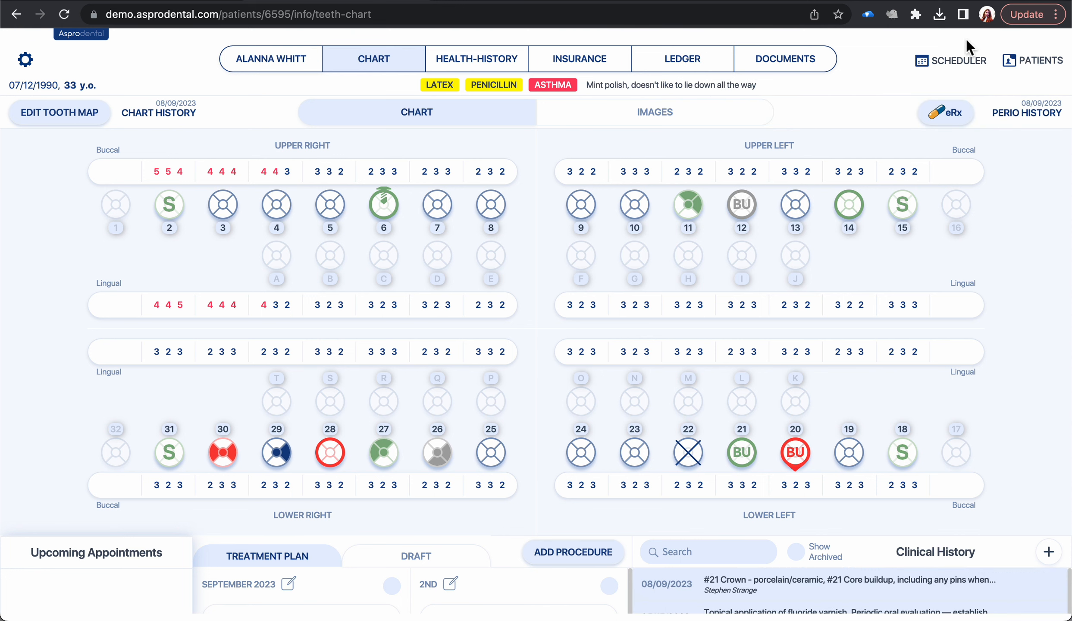
# Review the procedures in the patient's 10:00 am appointment in Dr. Smith's scheduler column and check the patient out.
pyautogui.click(954, 65)
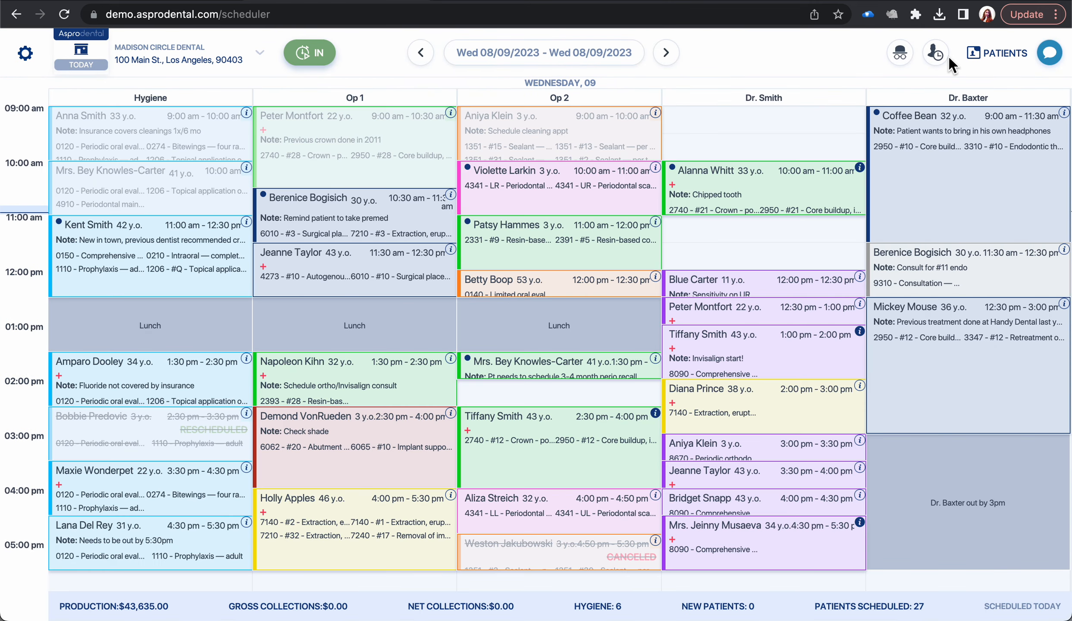
pyautogui.click(760, 178)
pyautogui.scroll(-2, 502, 285)
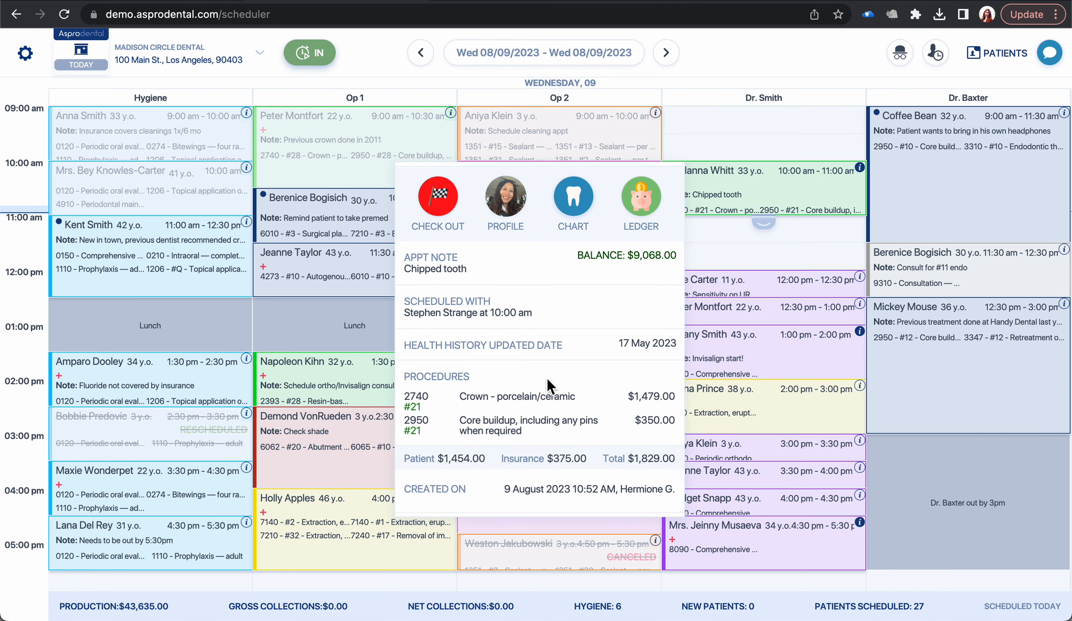
pyautogui.click(733, 223)
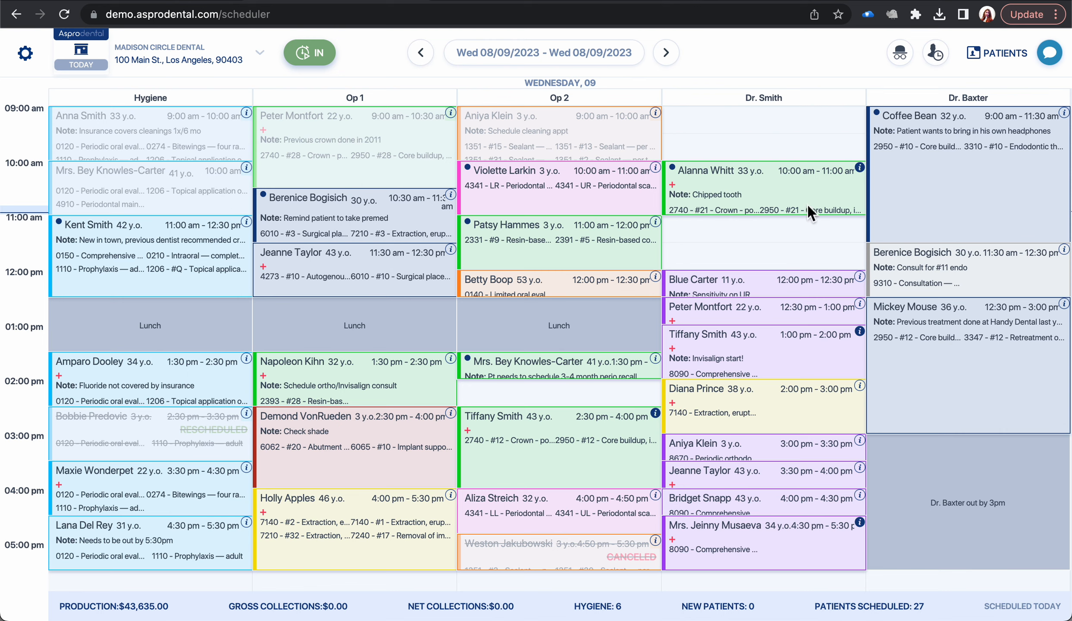
pyautogui.moveTo(818, 204)
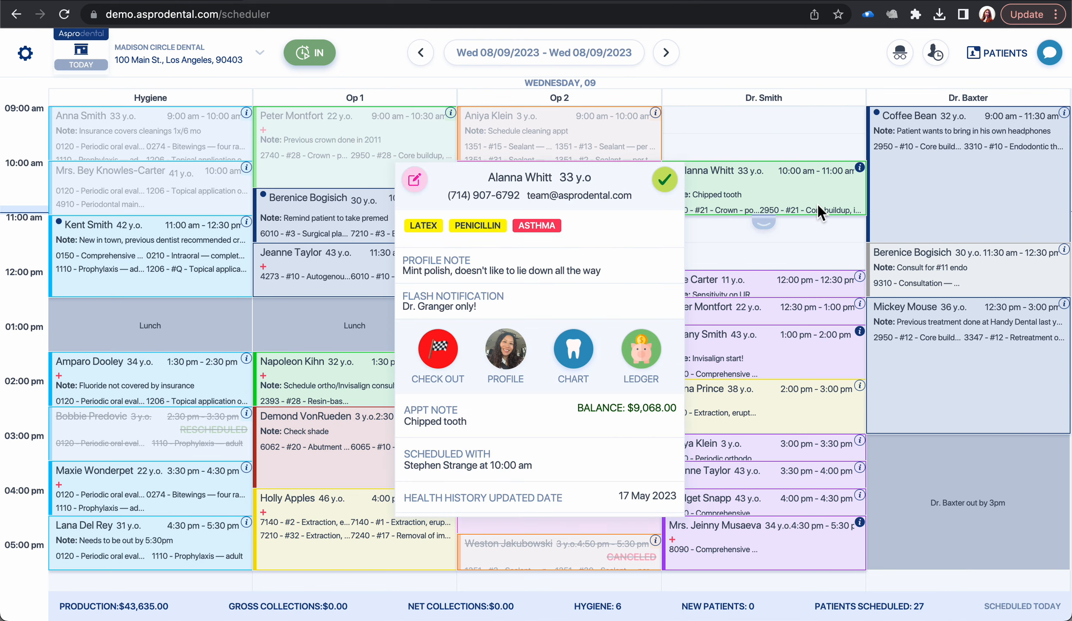
pyautogui.click(443, 344)
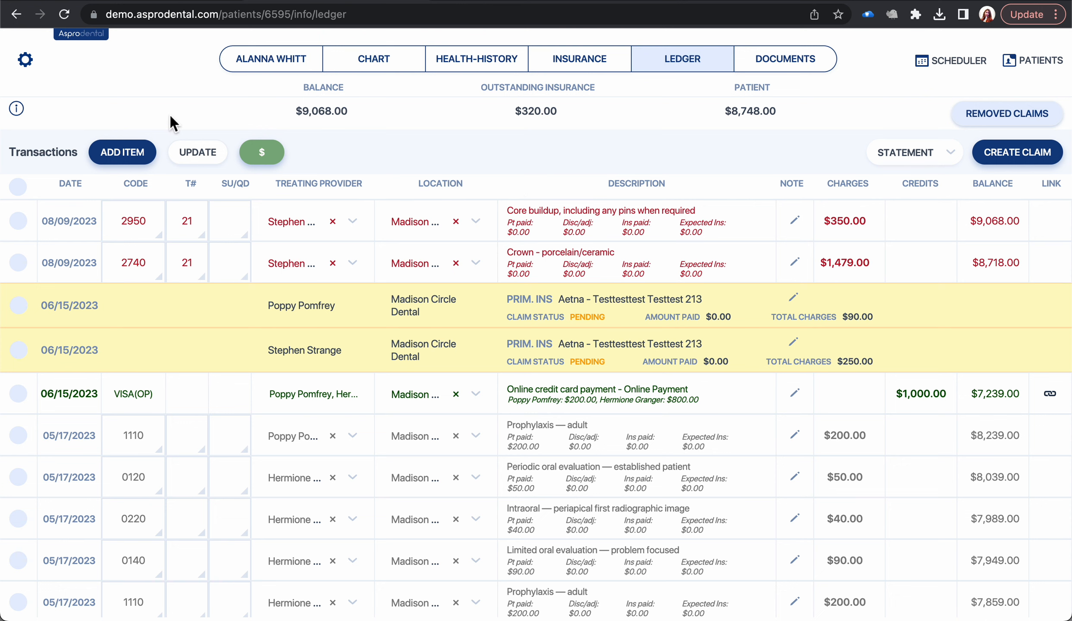
# Add a Visa payment item to the ledger with a credit of $500.00.
pyautogui.click(129, 160)
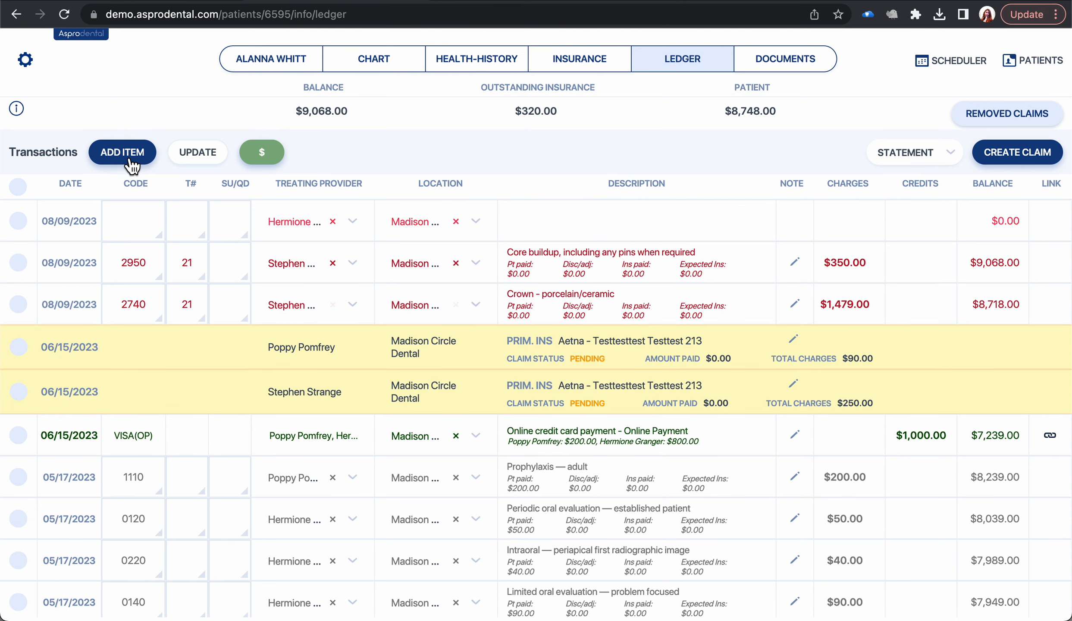
pyautogui.click(165, 239)
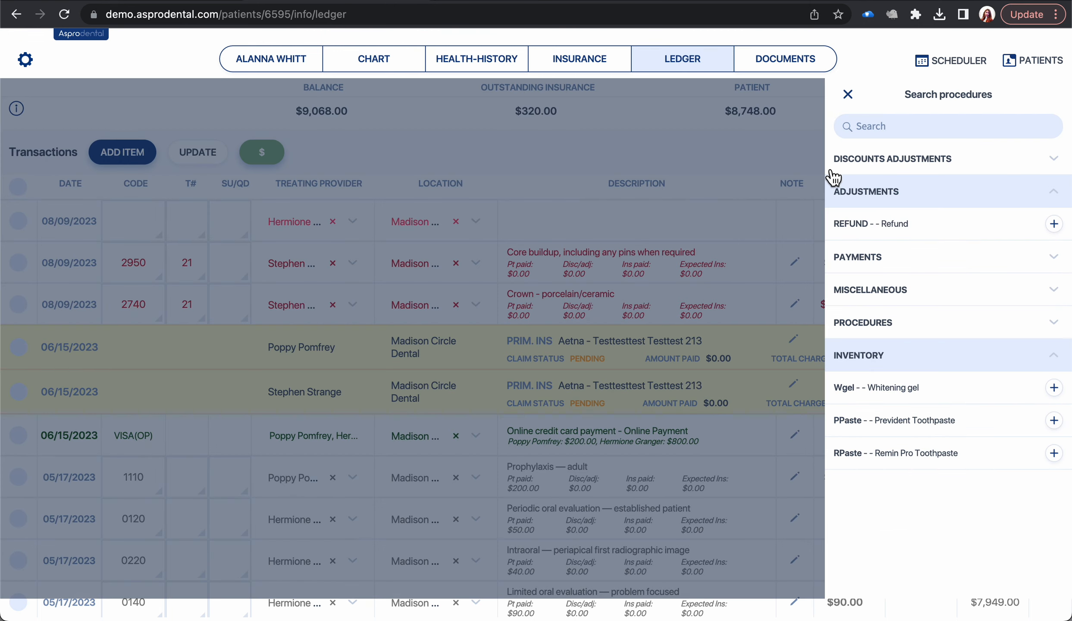
pyautogui.click(889, 255)
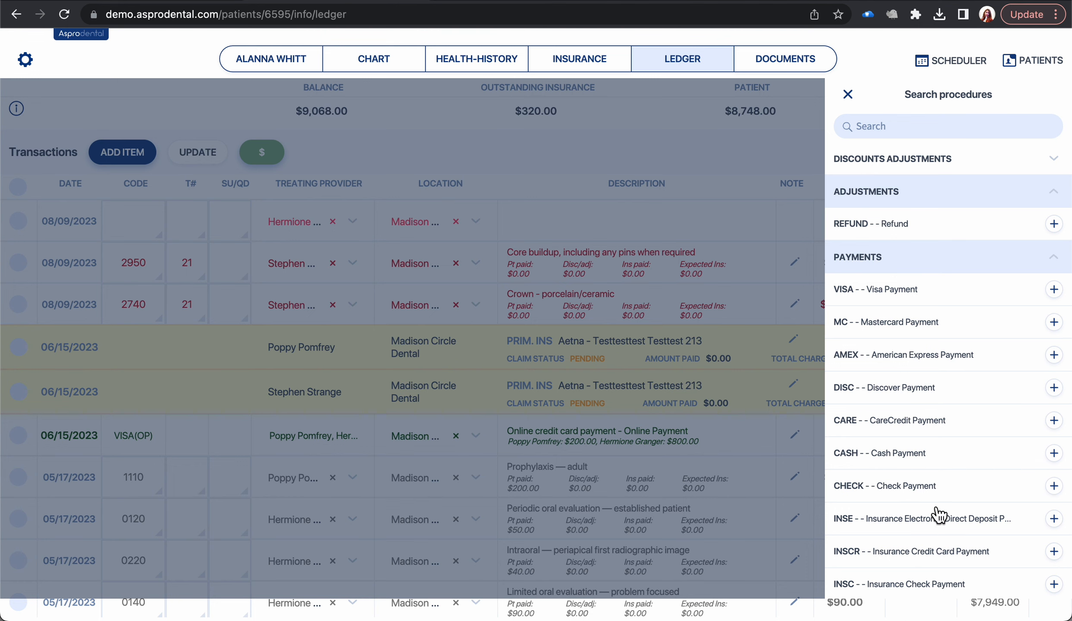
pyautogui.scroll(-1, 933, 521)
pyautogui.scroll(-1, 931, 515)
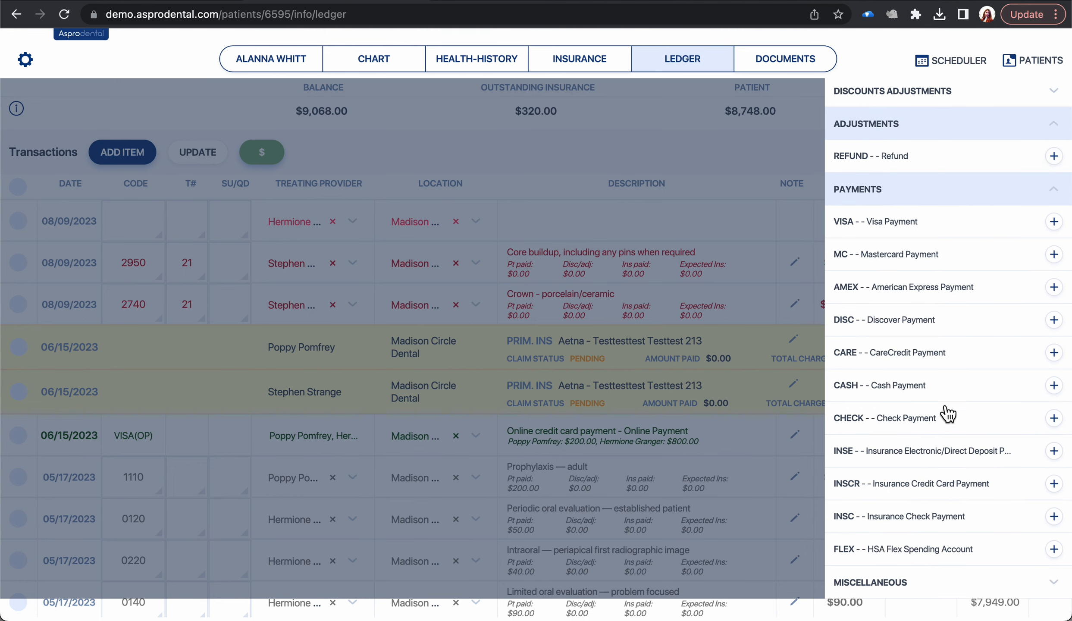
pyautogui.click(909, 228)
pyautogui.doubleClick(923, 221)
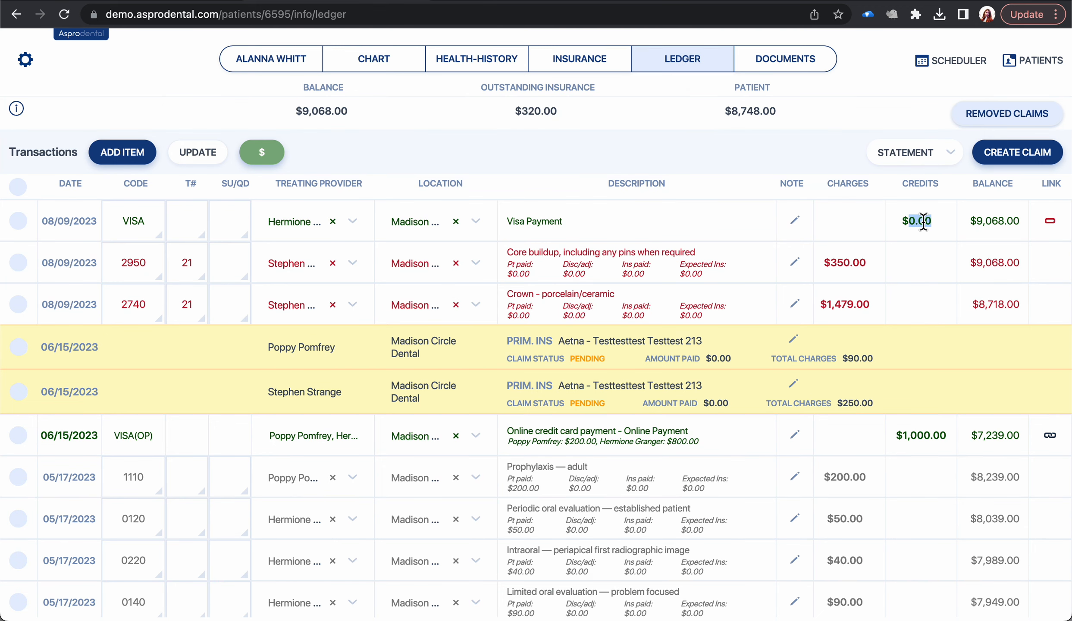
pyautogui.write('500.00')
pyautogui.press('Return')
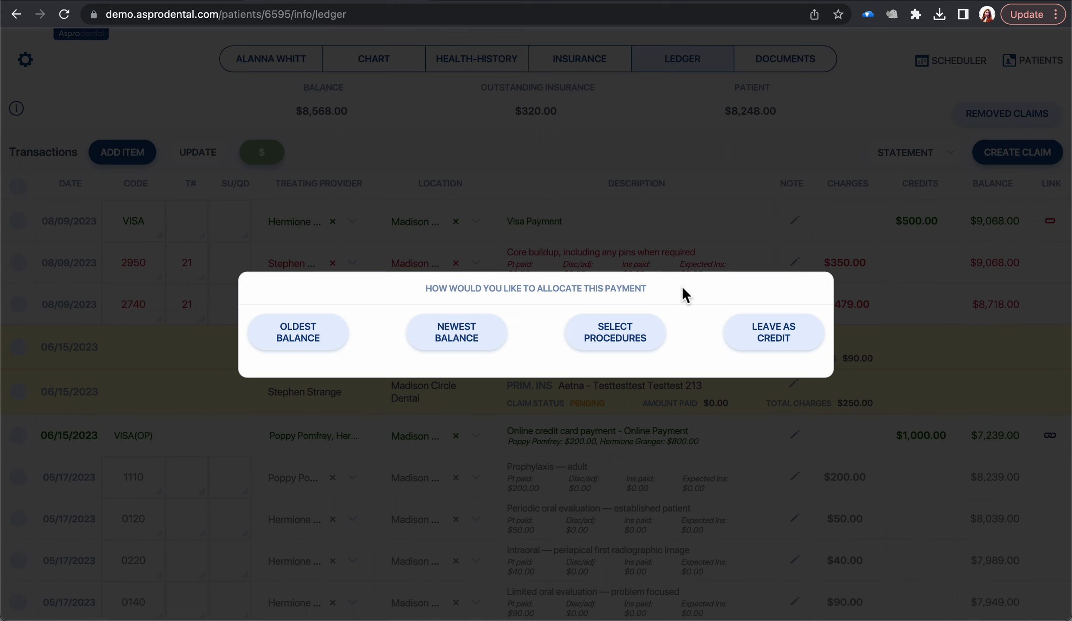
# Allocate the Visa payment to selected procedures, choosing the tooth #21 core buildup (2950) and crown (2740).
pyautogui.click(638, 340)
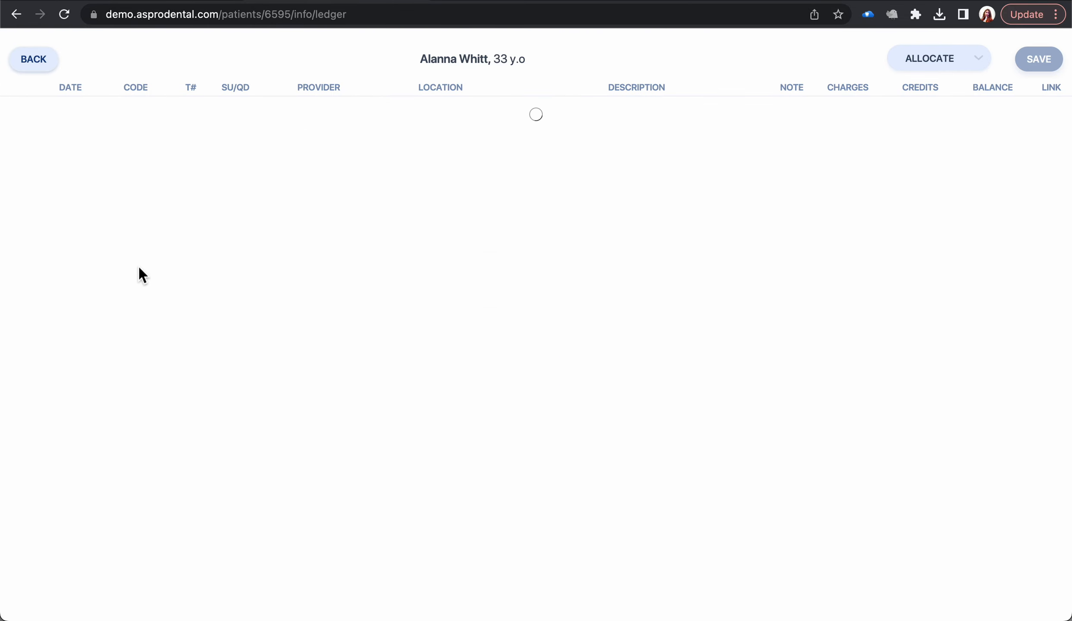
pyautogui.click(18, 158)
pyautogui.click(18, 198)
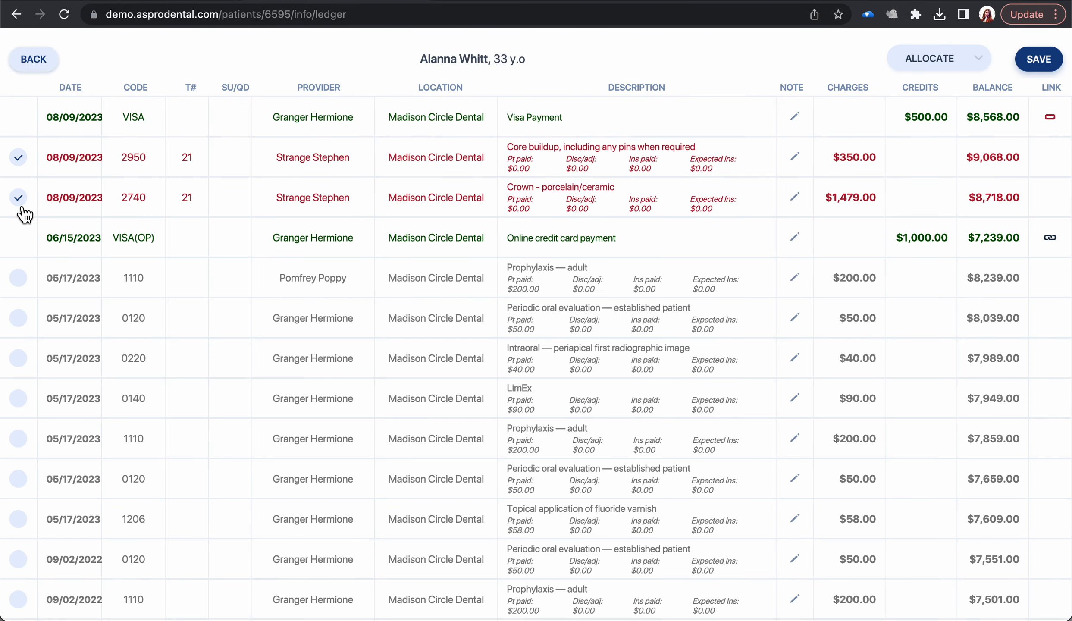
pyautogui.click(1039, 59)
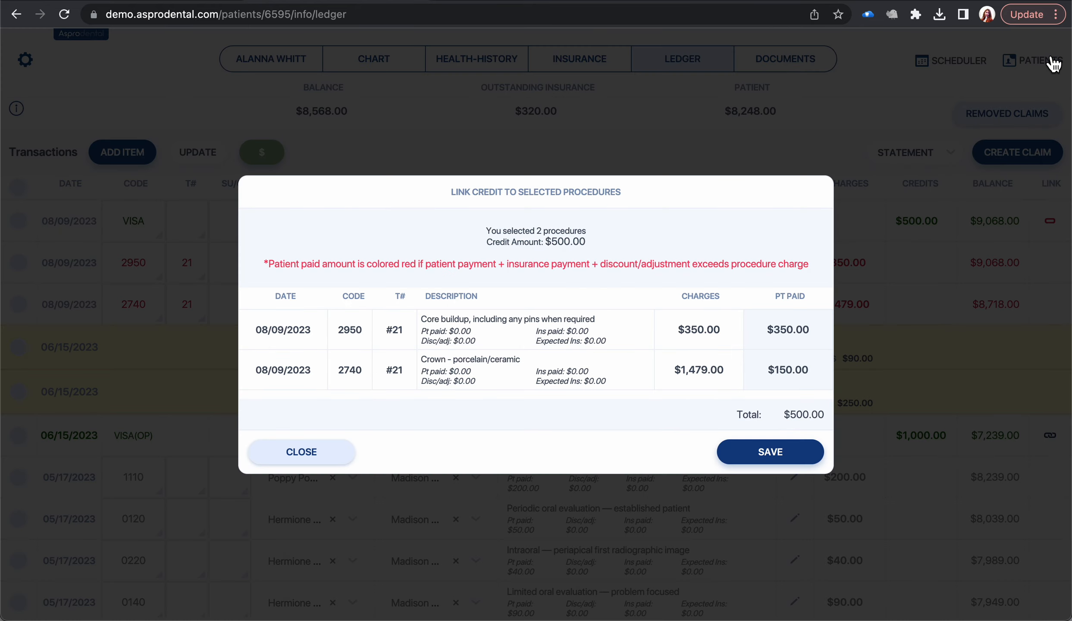
# Set the patient-paid amount for core buildup 2950 on tooth #21 to $100.00.
pyautogui.doubleClick(789, 332)
pyautogui.doubleClick(791, 371)
pyautogui.doubleClick(792, 331)
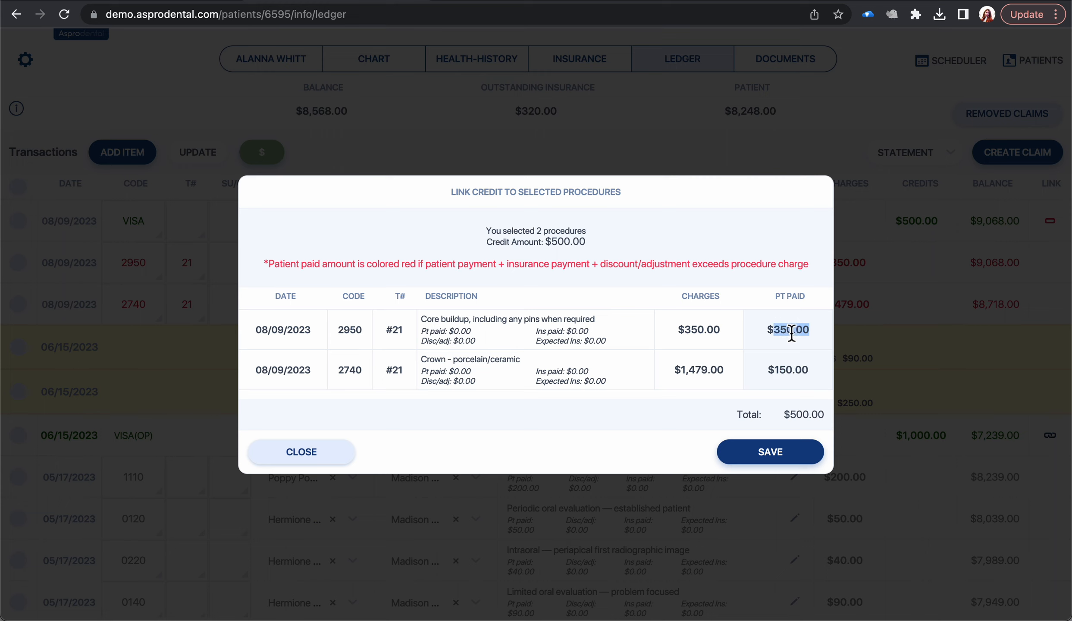
pyautogui.write('10000')
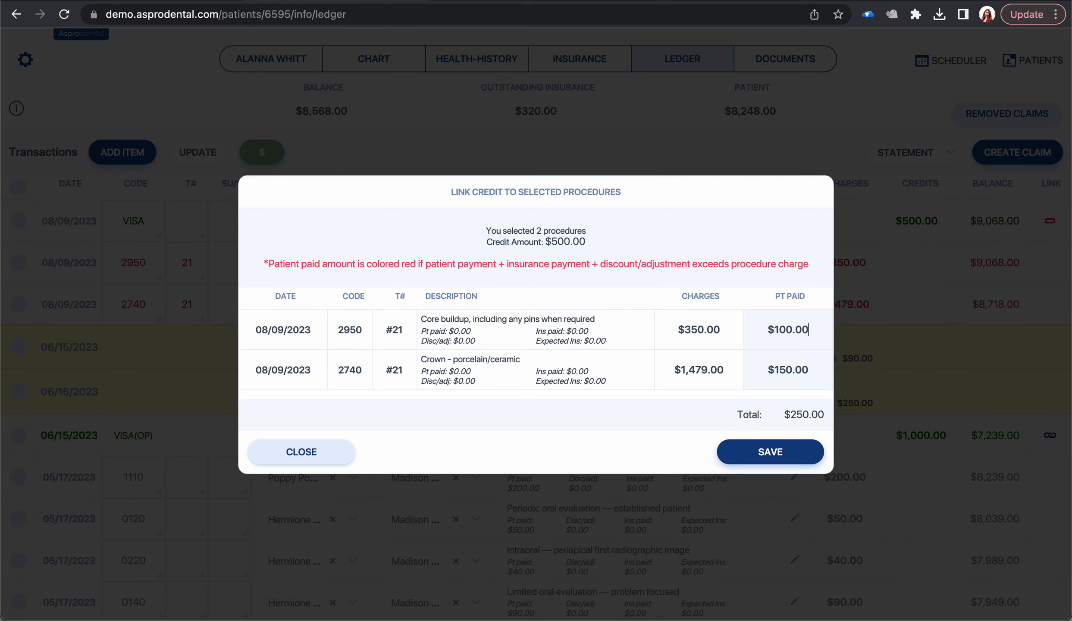
# Set the patient-paid amount for crown 2740 on tooth #21 to $400.00 and save the payment allocation.
pyautogui.doubleClick(790, 376)
pyautogui.write('30000')
pyautogui.click(787, 371)
pyautogui.press('BackSpace')
pyautogui.press('BackSpace')
pyautogui.press('BackSpace')
pyautogui.press('BackSpace')
pyautogui.press('BackSpace')
pyautogui.write('40000')
pyautogui.doubleClick(551, 240)
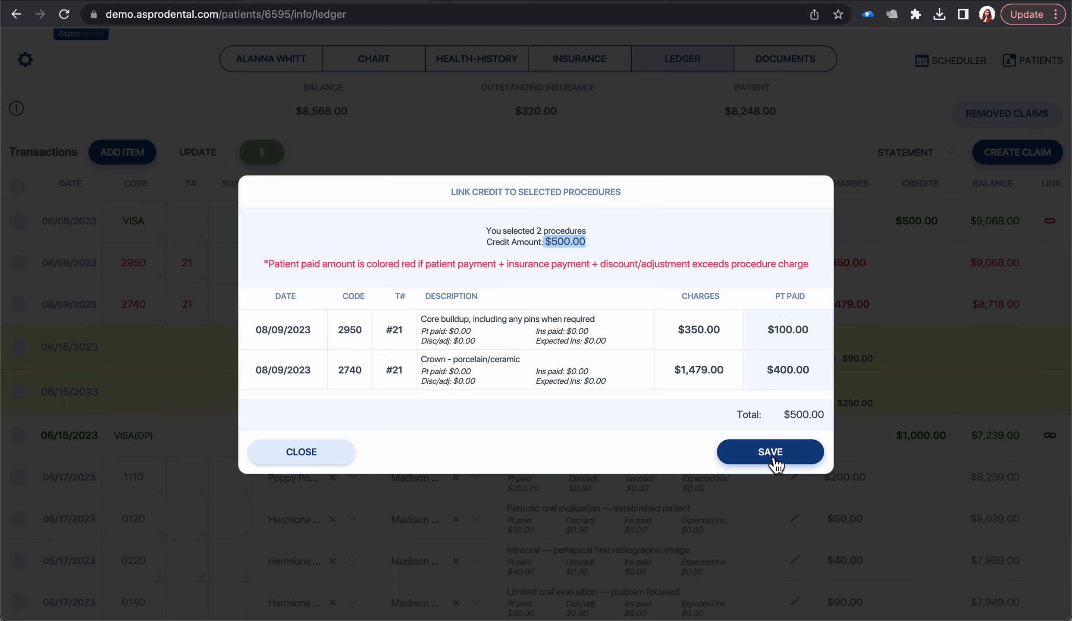
pyautogui.click(770, 455)
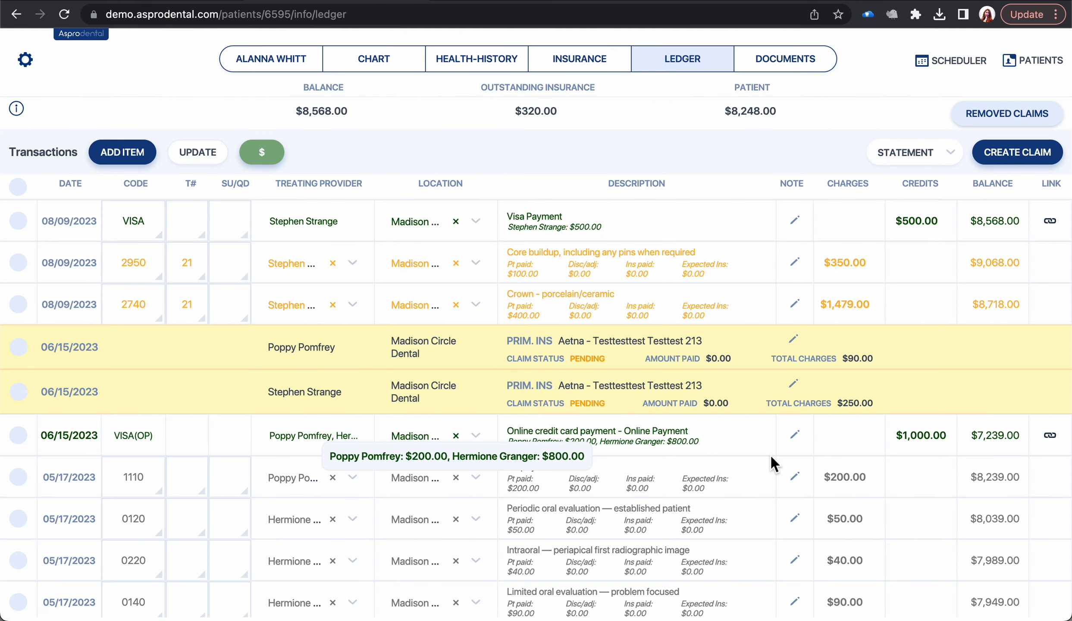
# Create a custom patient statement covering the Visa payment, core buildup 2950 and crown 2740 on tooth #21, and close it.
pyautogui.click(906, 159)
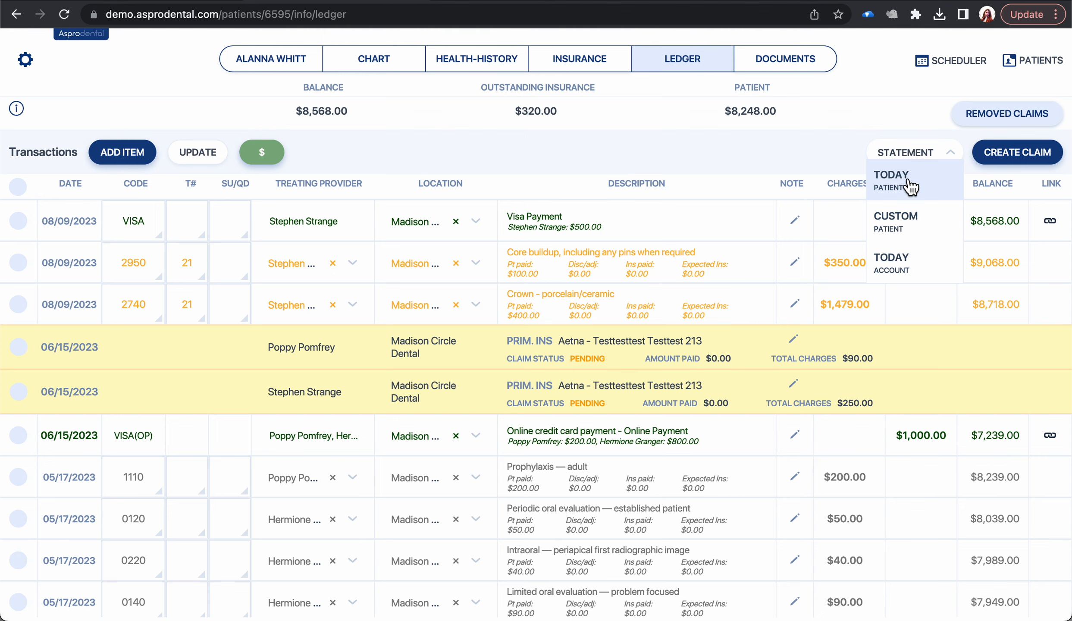
pyautogui.click(903, 229)
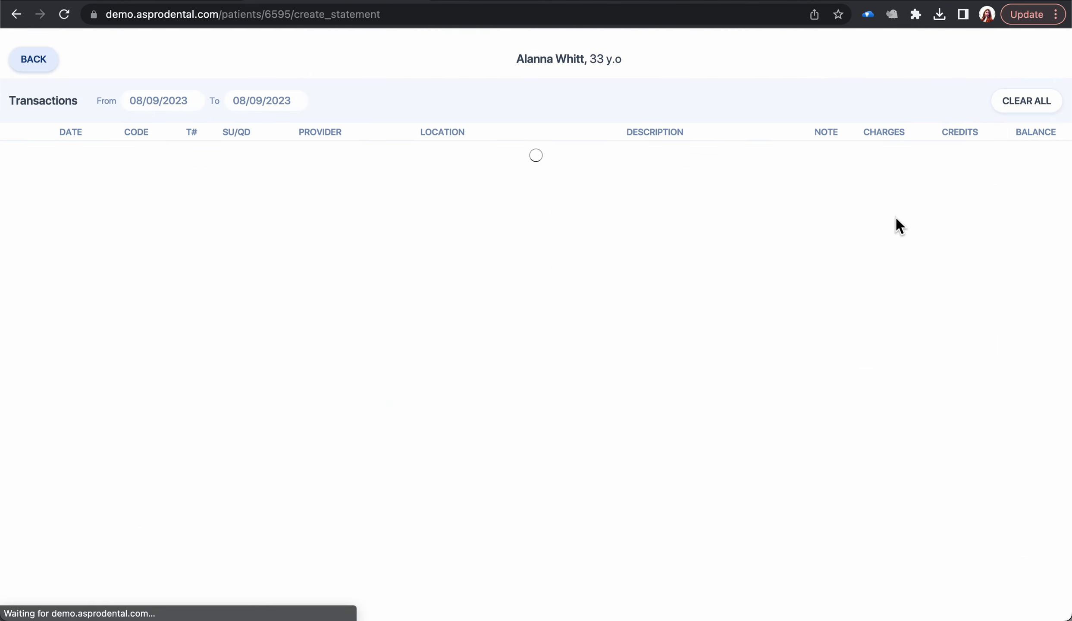
pyautogui.click(18, 163)
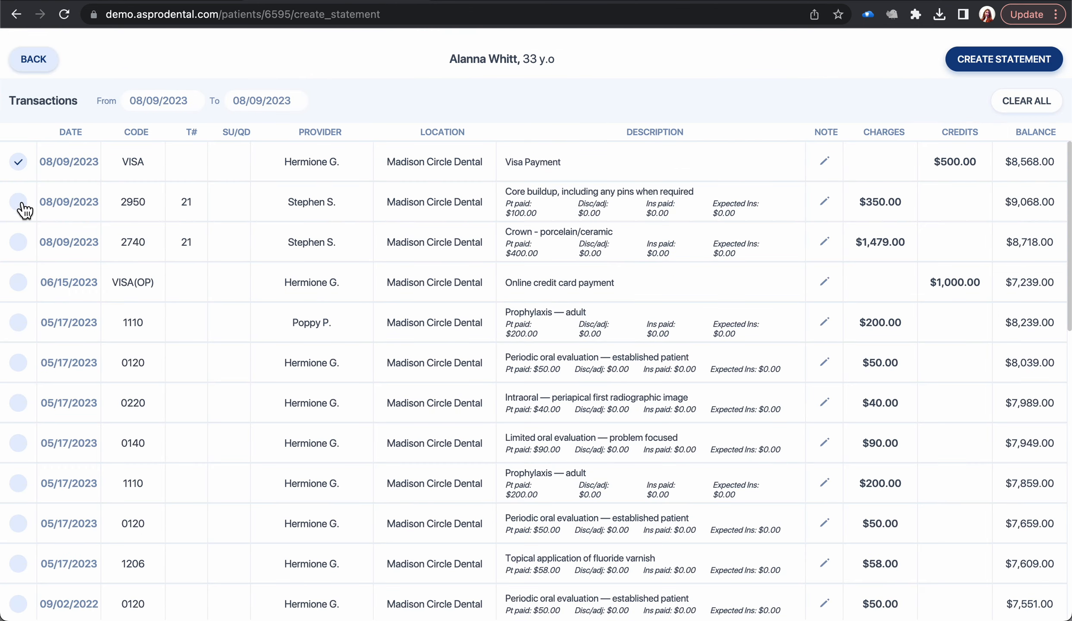
pyautogui.click(19, 203)
pyautogui.click(22, 245)
pyautogui.click(985, 64)
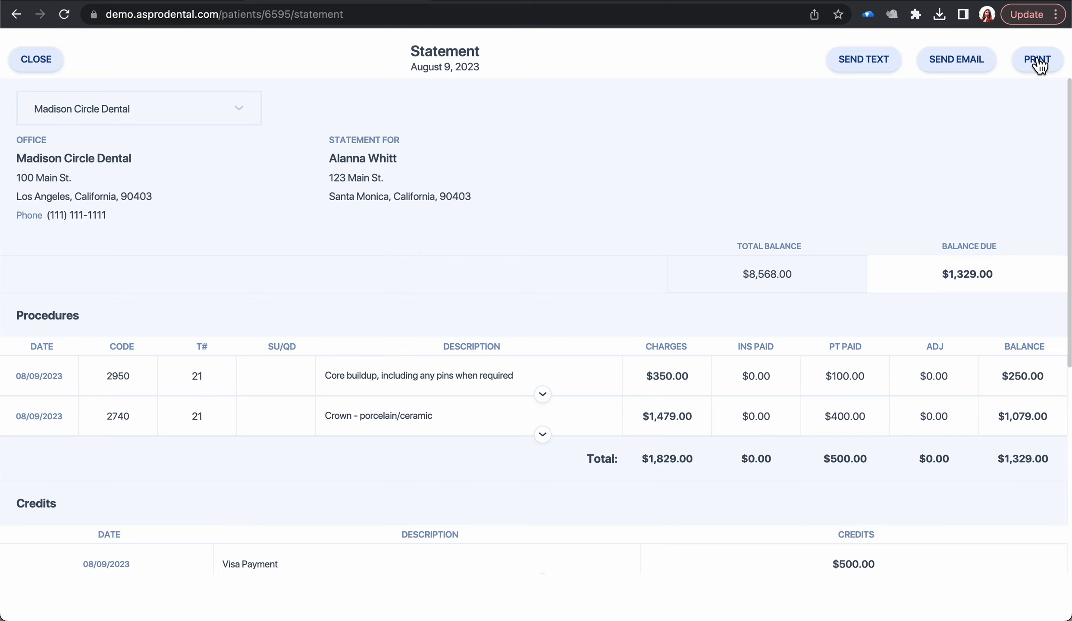
pyautogui.click(49, 57)
pyautogui.click(49, 59)
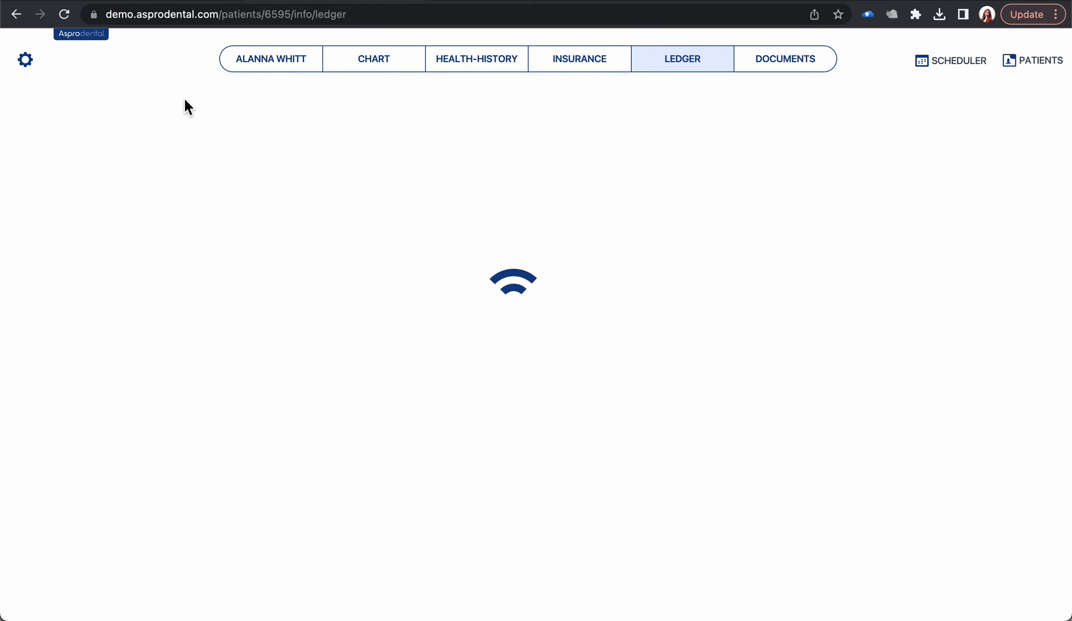
# Add an Adjustment (ADJ) item from the discount adjustments to the ledger with a credit of $100.00.
pyautogui.click(123, 153)
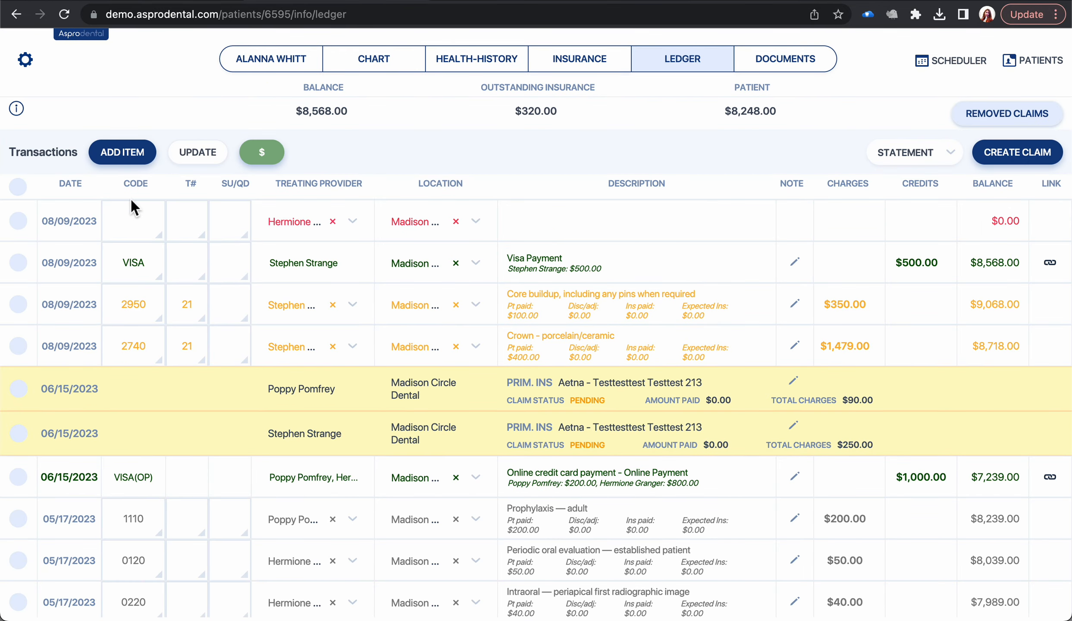
pyautogui.click(161, 237)
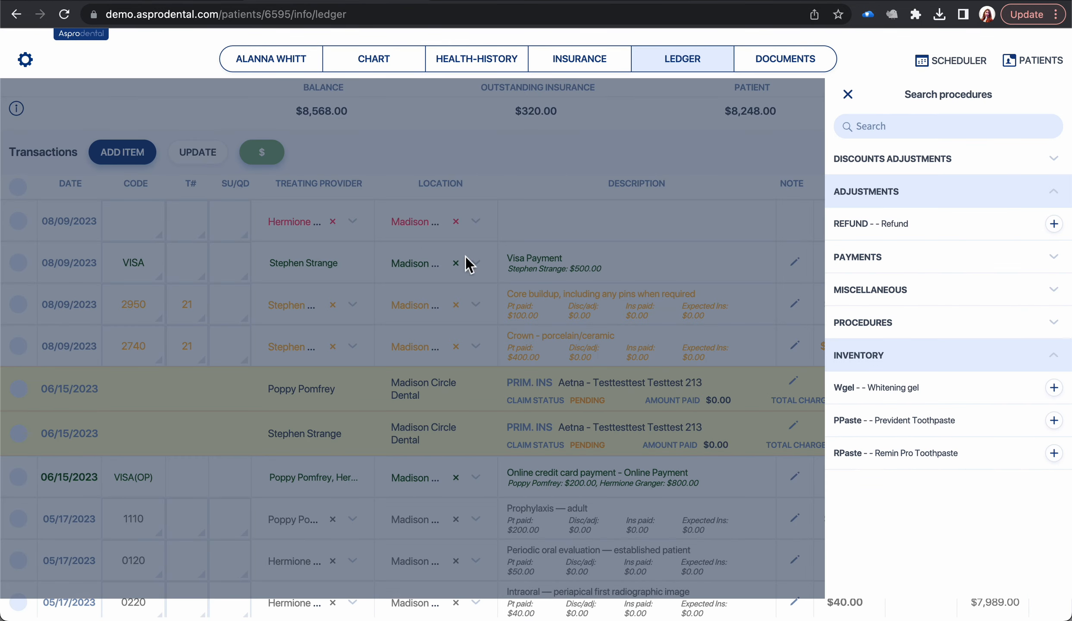
pyautogui.click(919, 166)
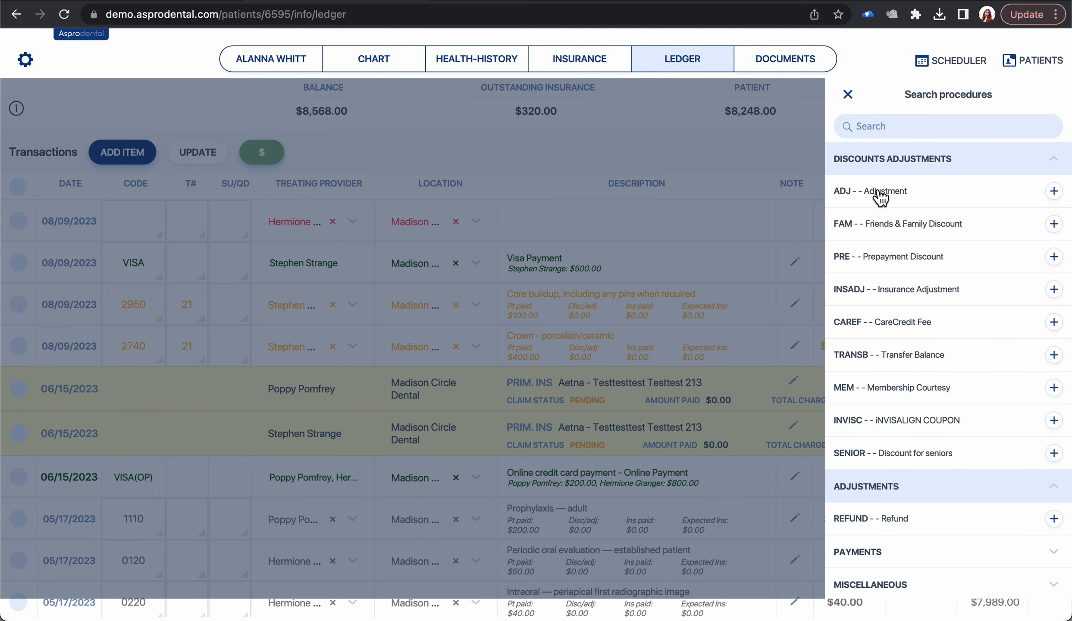
pyautogui.click(919, 197)
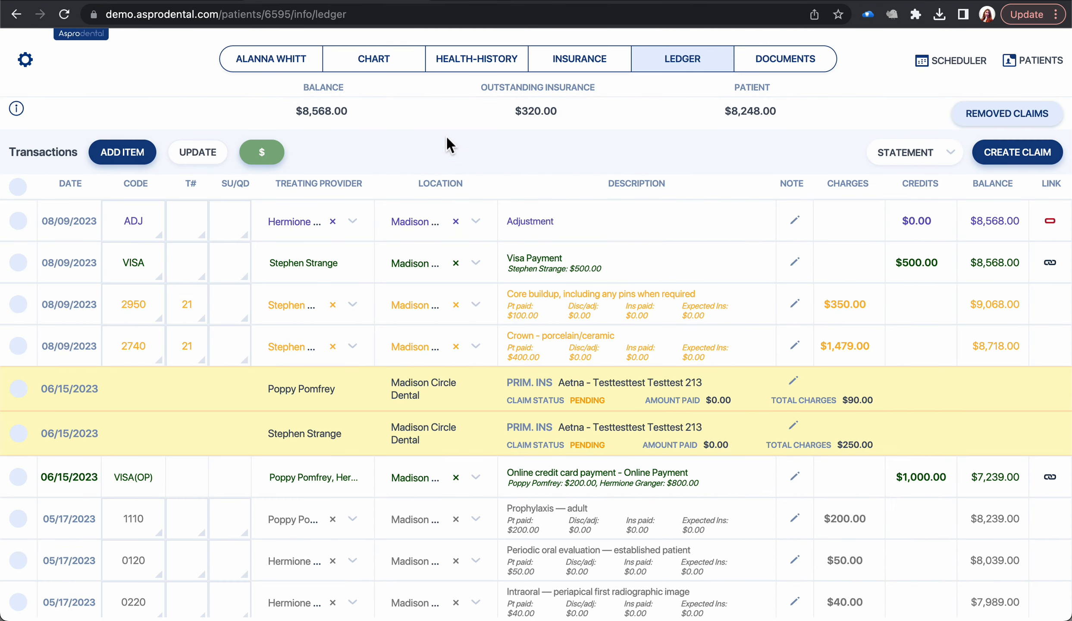
pyautogui.doubleClick(134, 221)
pyautogui.doubleClick(142, 264)
pyautogui.click(148, 222)
pyautogui.tripleClick(918, 222)
pyautogui.write('10000')
pyautogui.press('Return')
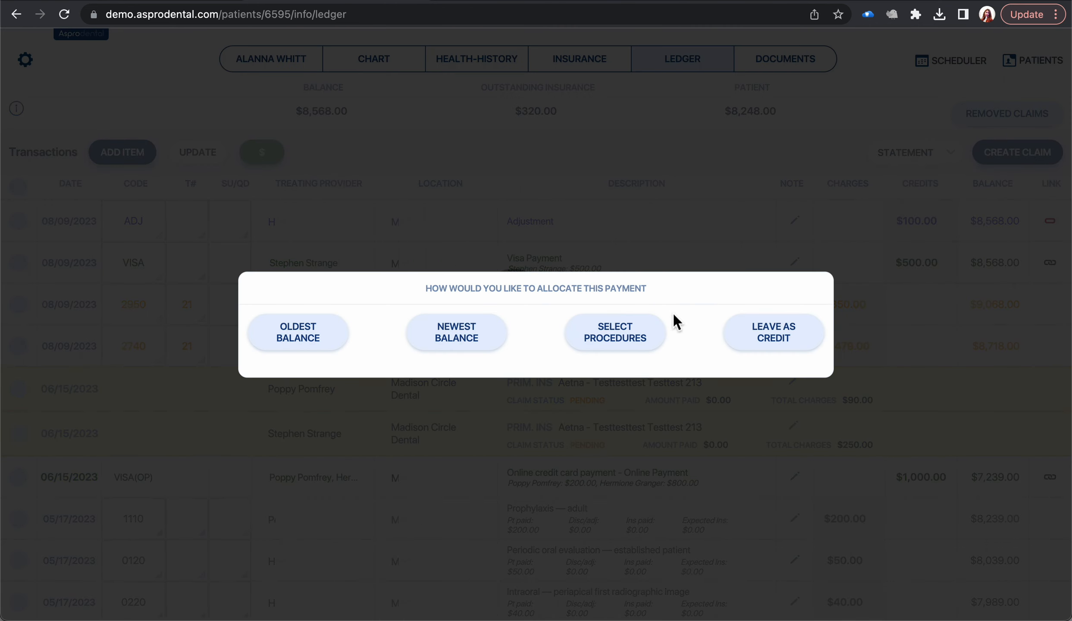
# Allocate the $100.00 adjustment to selected procedures, choosing core buildup 2950 on tooth #21, and save the link.
pyautogui.click(617, 332)
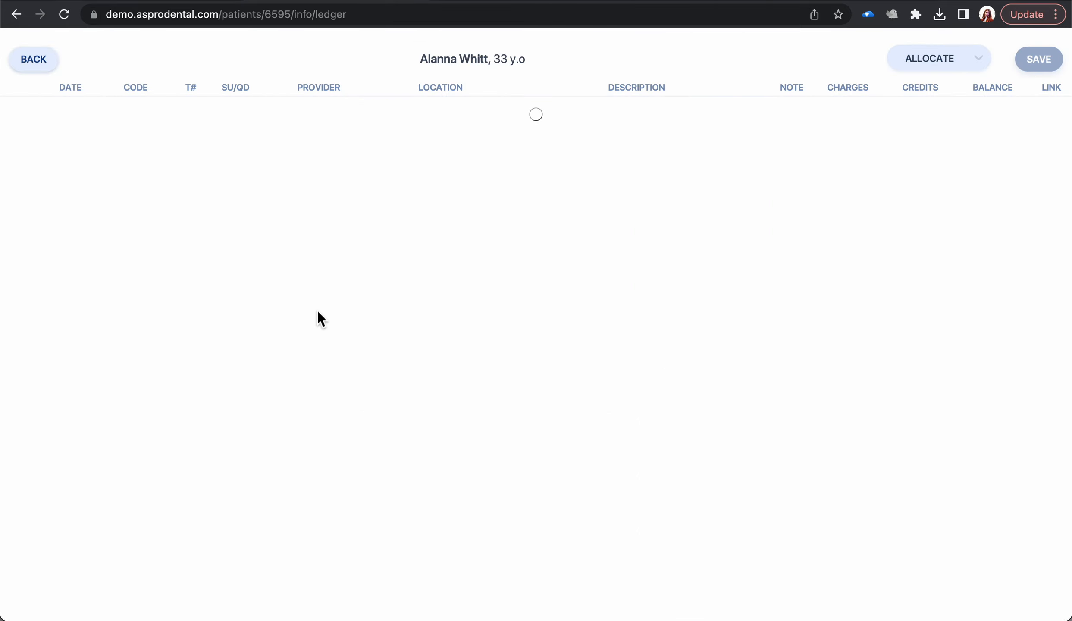
pyautogui.click(18, 198)
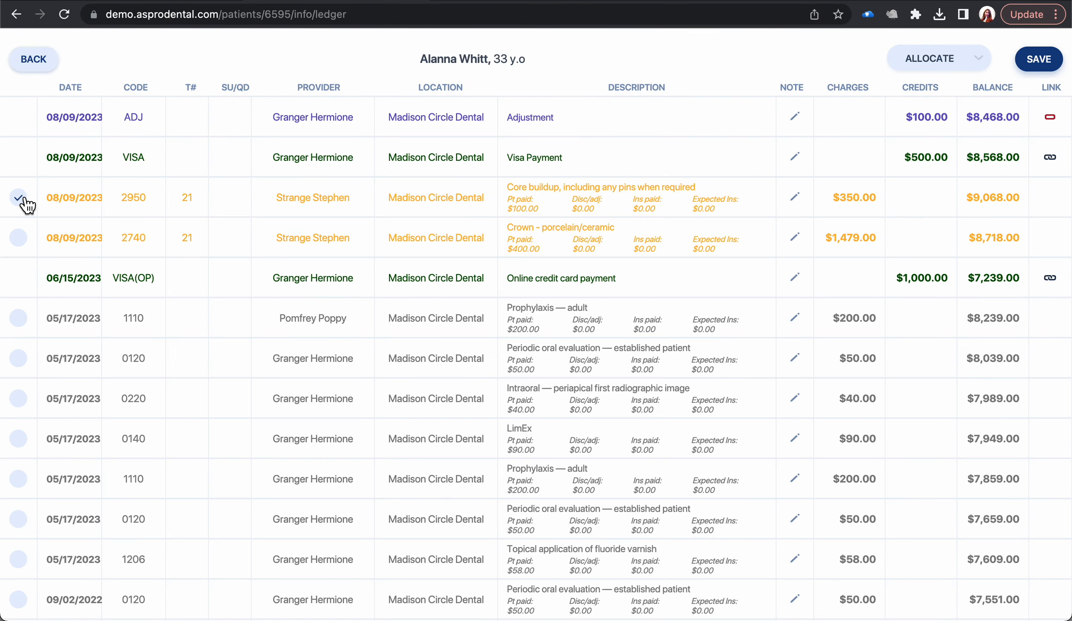
pyautogui.click(1034, 65)
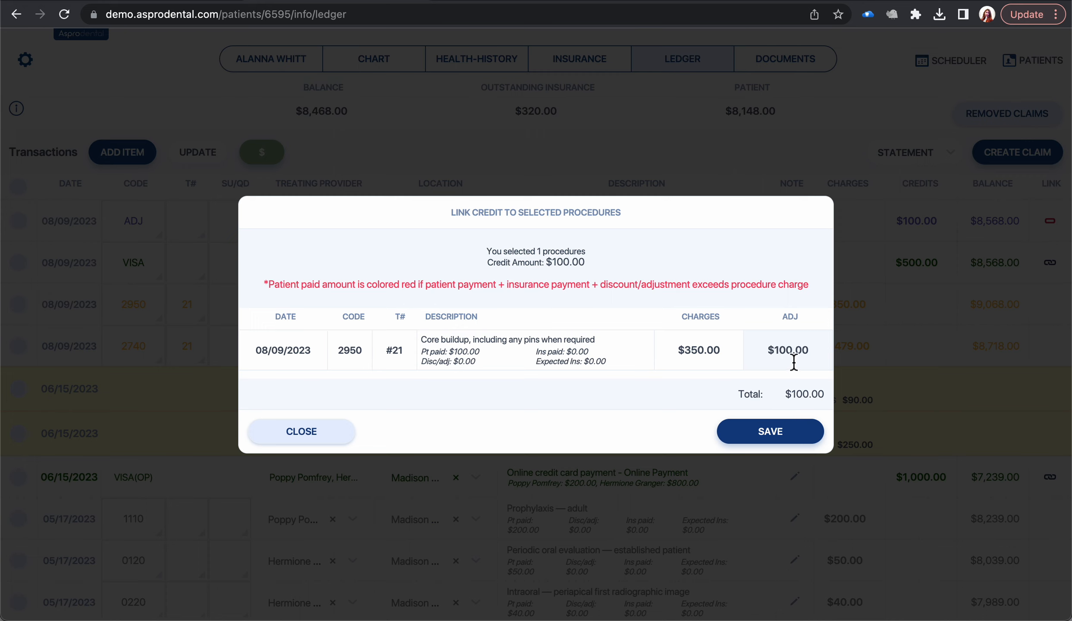
pyautogui.click(793, 436)
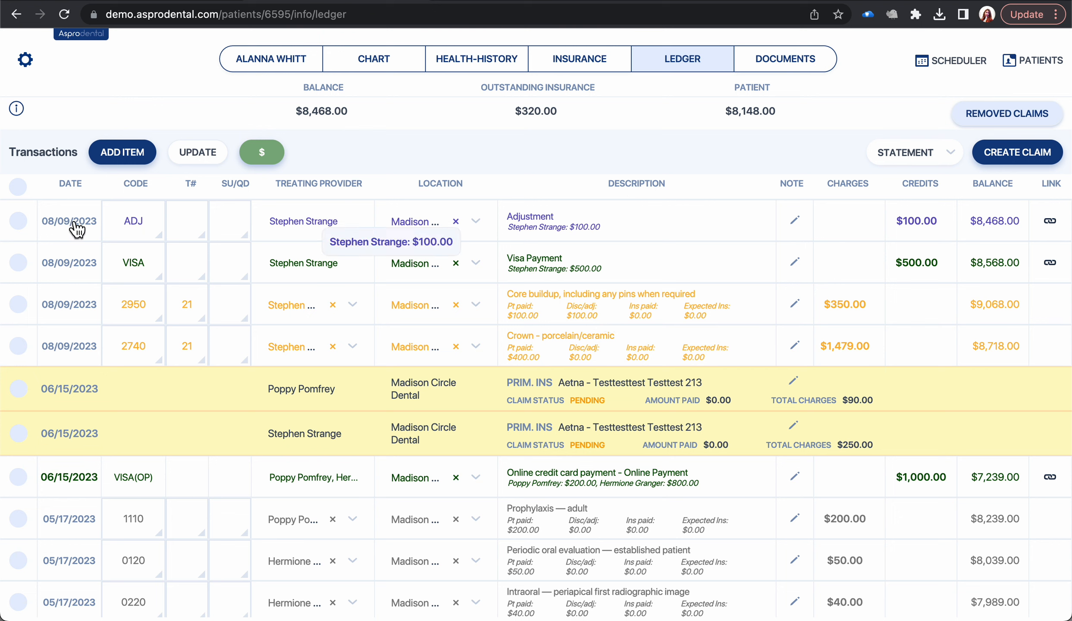
pyautogui.moveTo(20, 110)
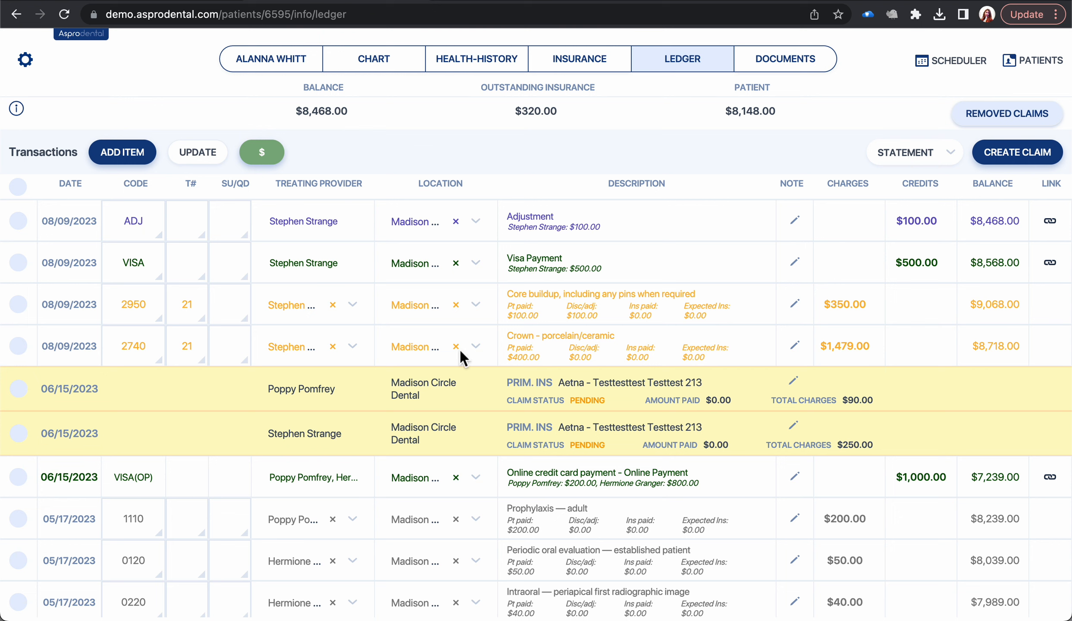
# Complete the tooth #22 extraction (7140) from the Watch group with a new clinical note, save it, and return to the ledger.
pyautogui.click(408, 73)
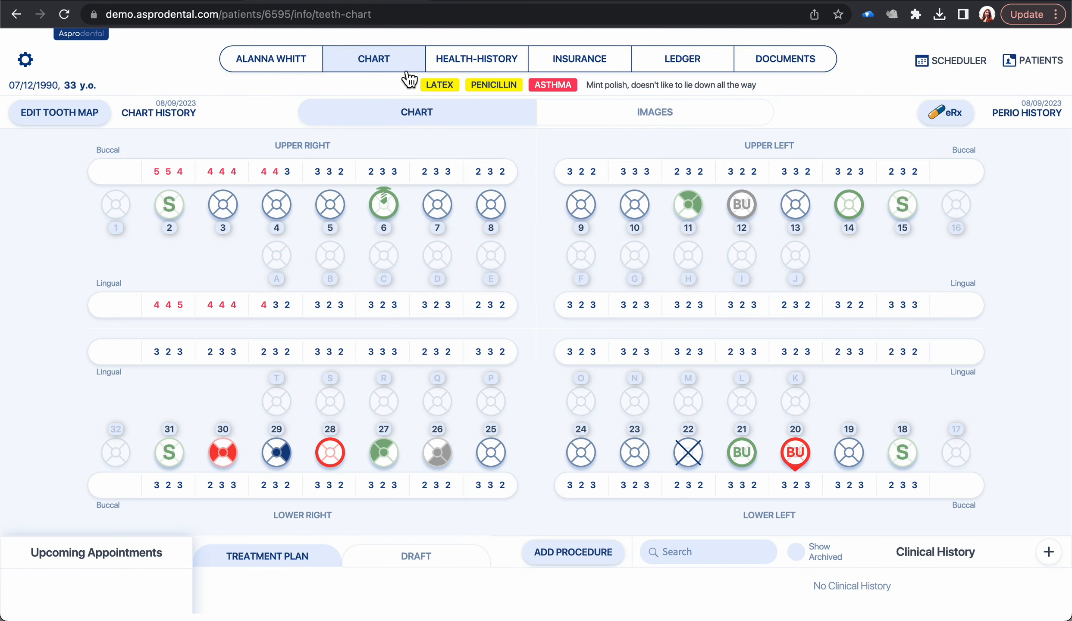
pyautogui.scroll(-3, 546, 346)
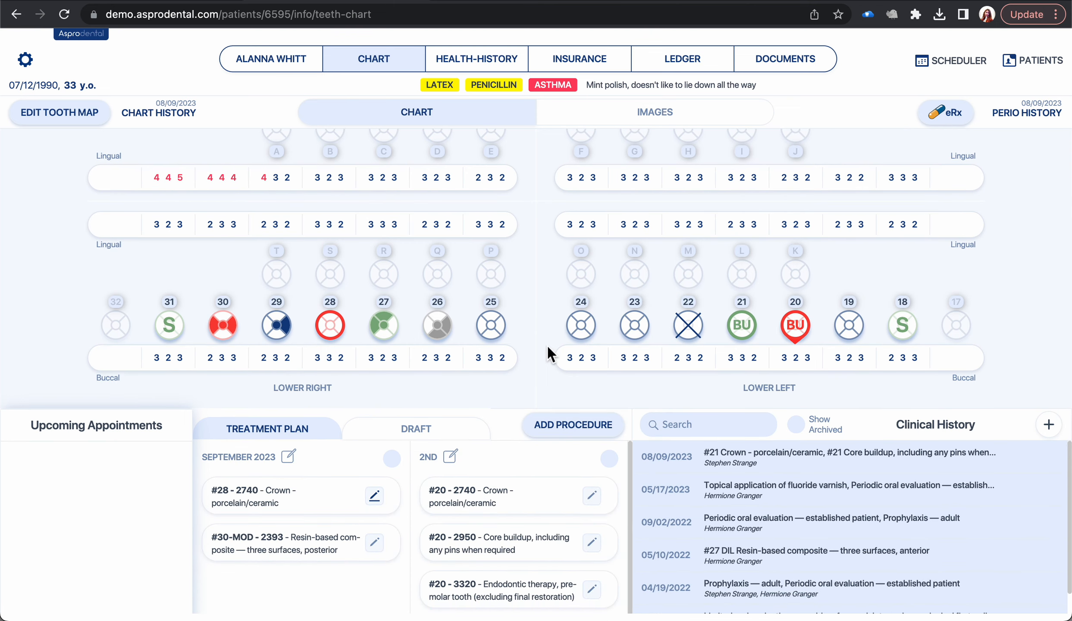
pyautogui.scroll(-2, 547, 346)
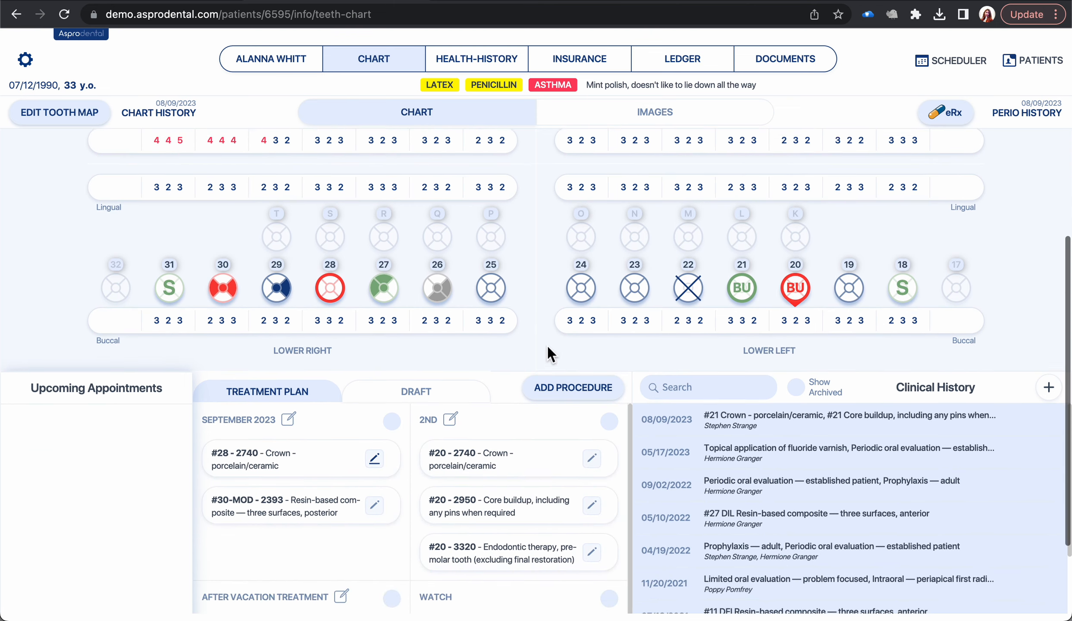
pyautogui.scroll(-1, 543, 374)
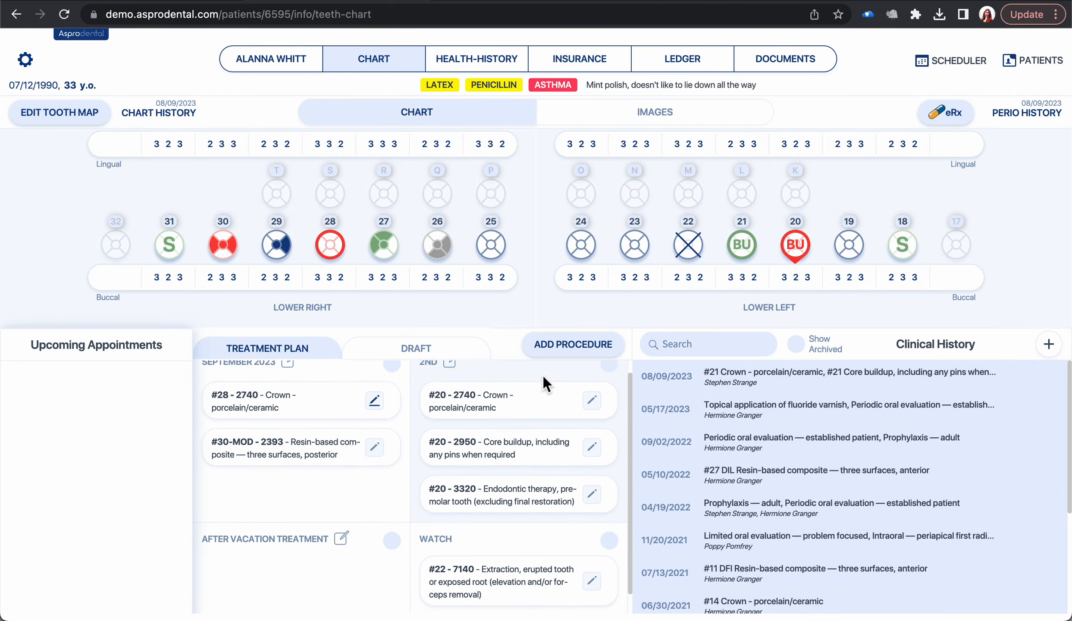
pyautogui.scroll(-2, 543, 374)
pyautogui.click(466, 559)
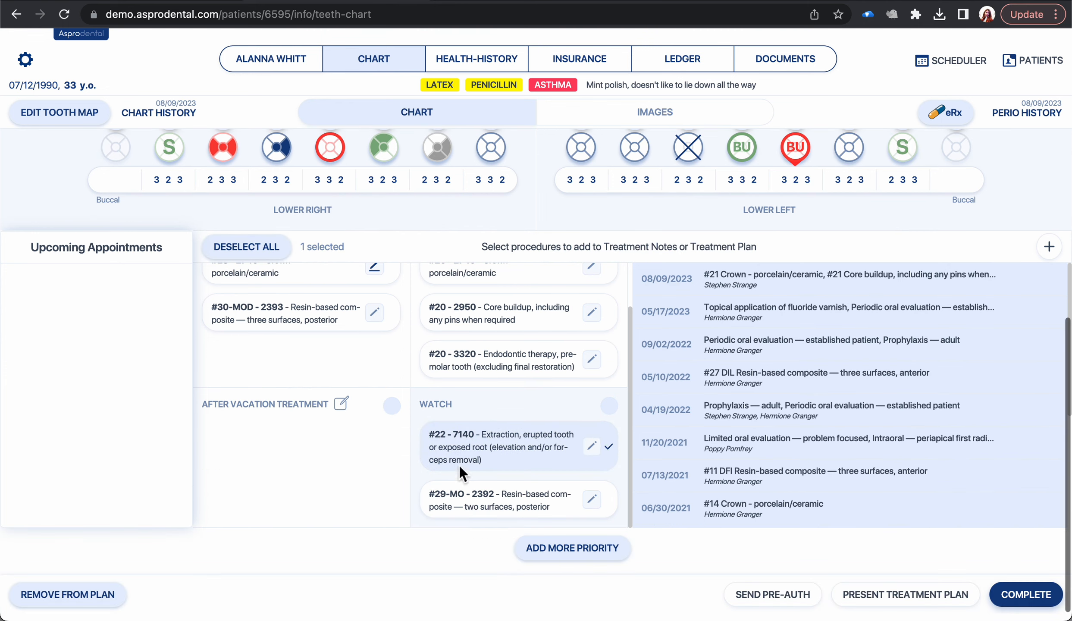
pyautogui.click(1033, 605)
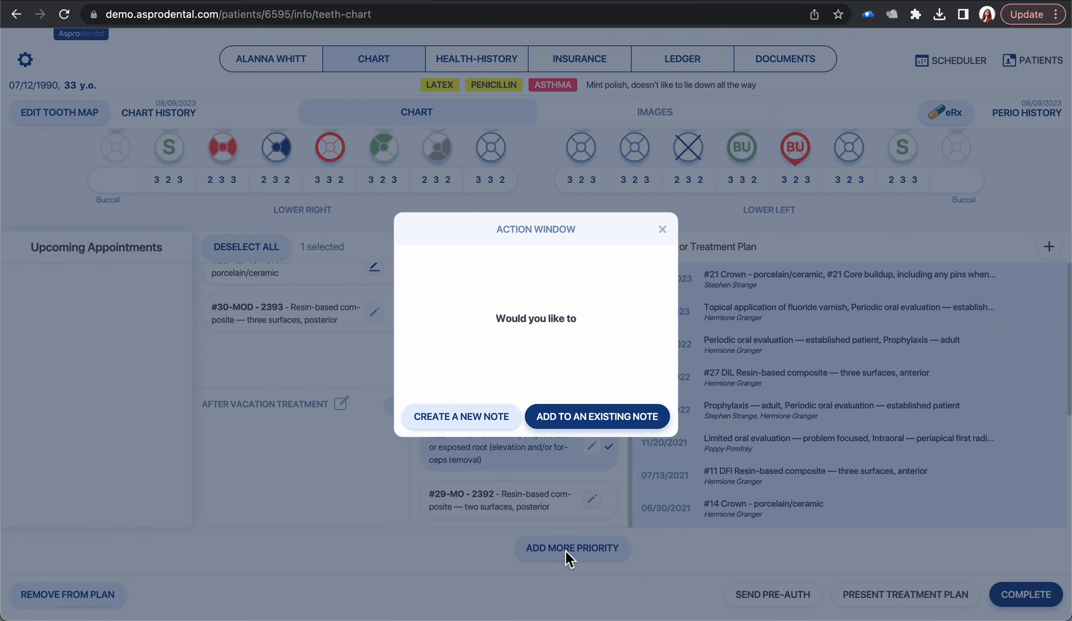
pyautogui.click(461, 414)
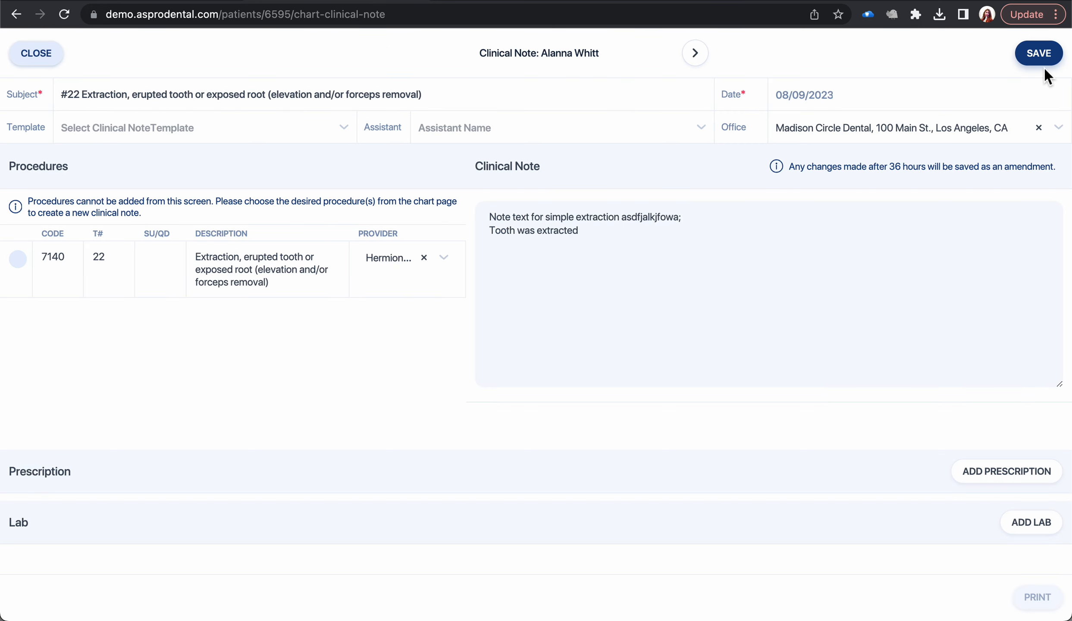
pyautogui.click(1041, 54)
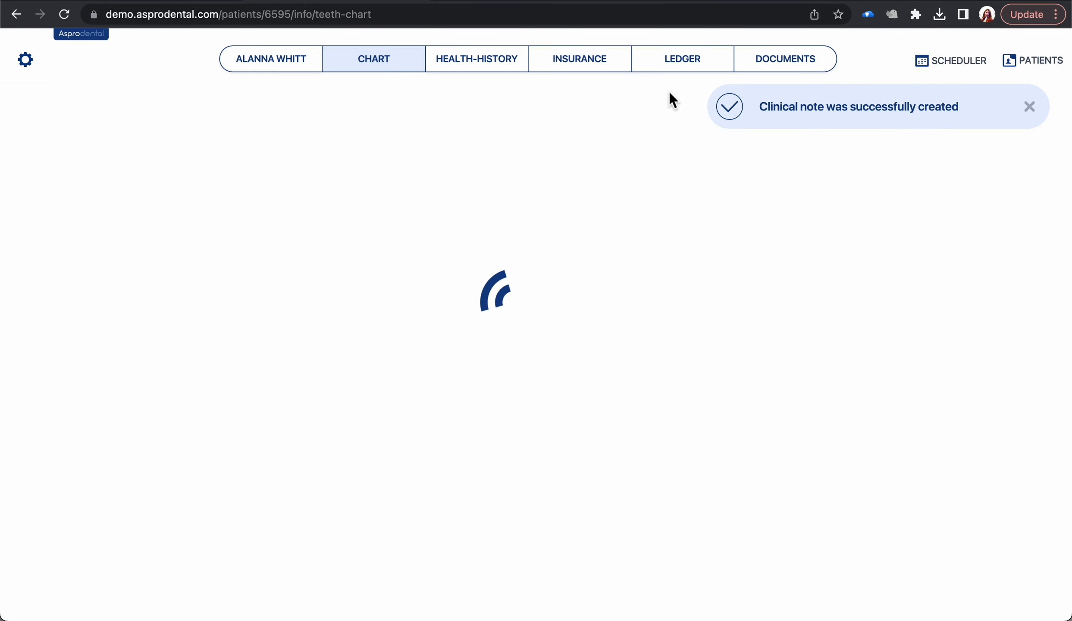
pyautogui.click(680, 66)
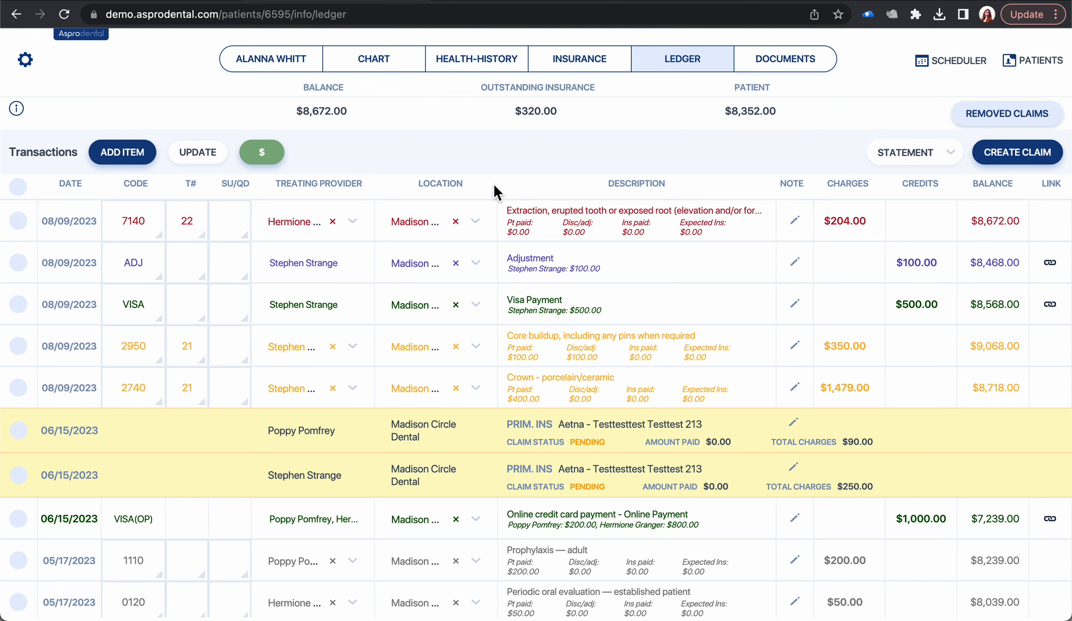
# Complete the #30-MOD resin composite (2393) from the treatment plan, adding it to the existing #22 extraction clinical note.
pyautogui.click(373, 64)
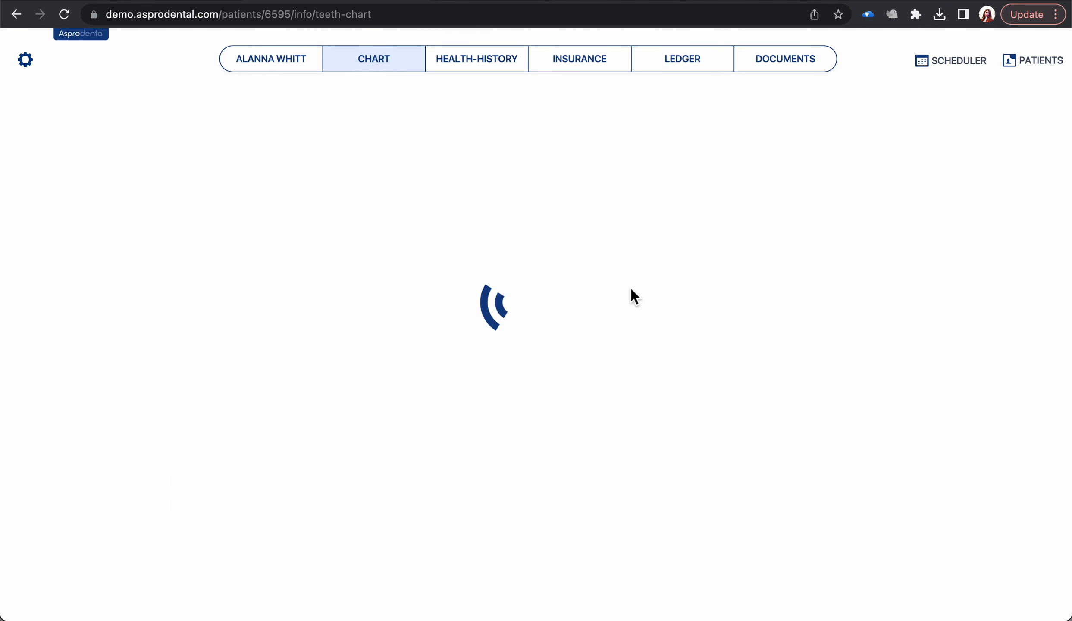
pyautogui.scroll(-5, 613, 292)
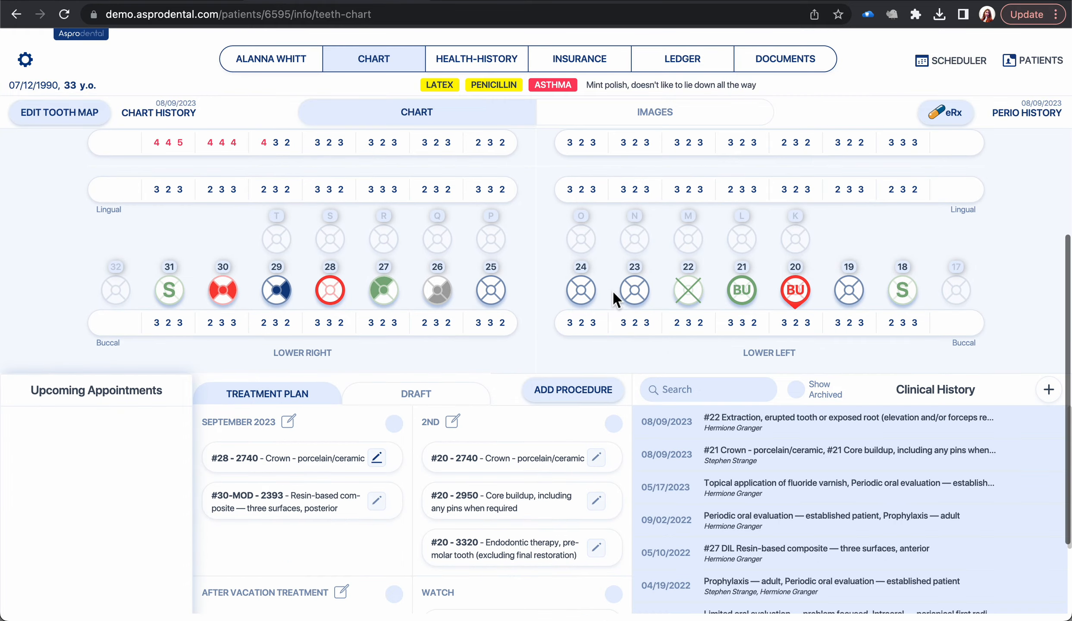
pyautogui.click(330, 505)
pyautogui.scroll(-3, 327, 517)
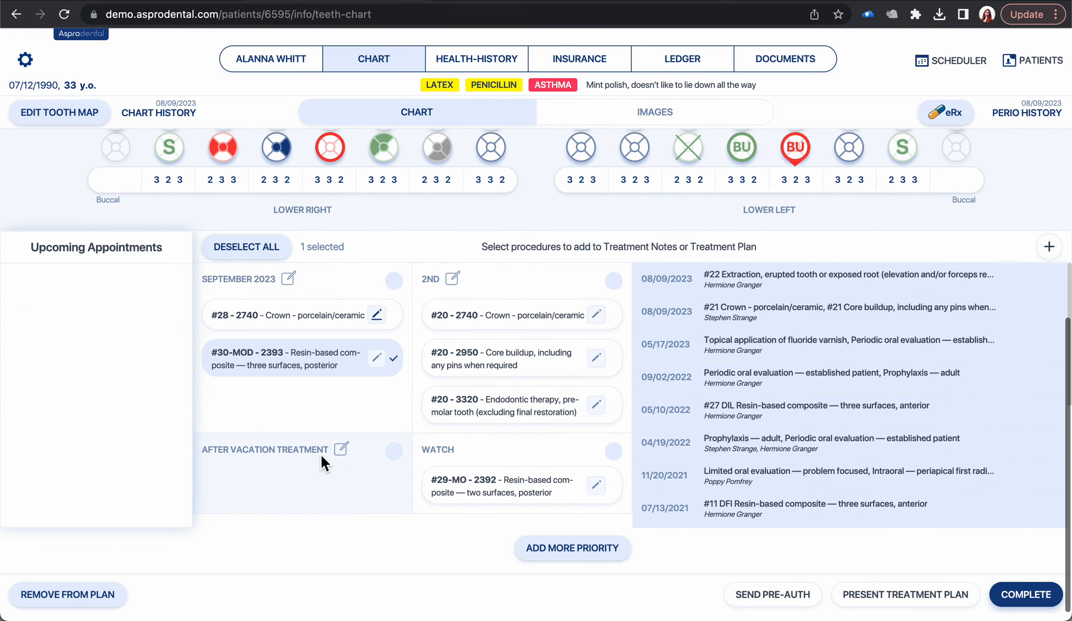
pyautogui.click(1045, 597)
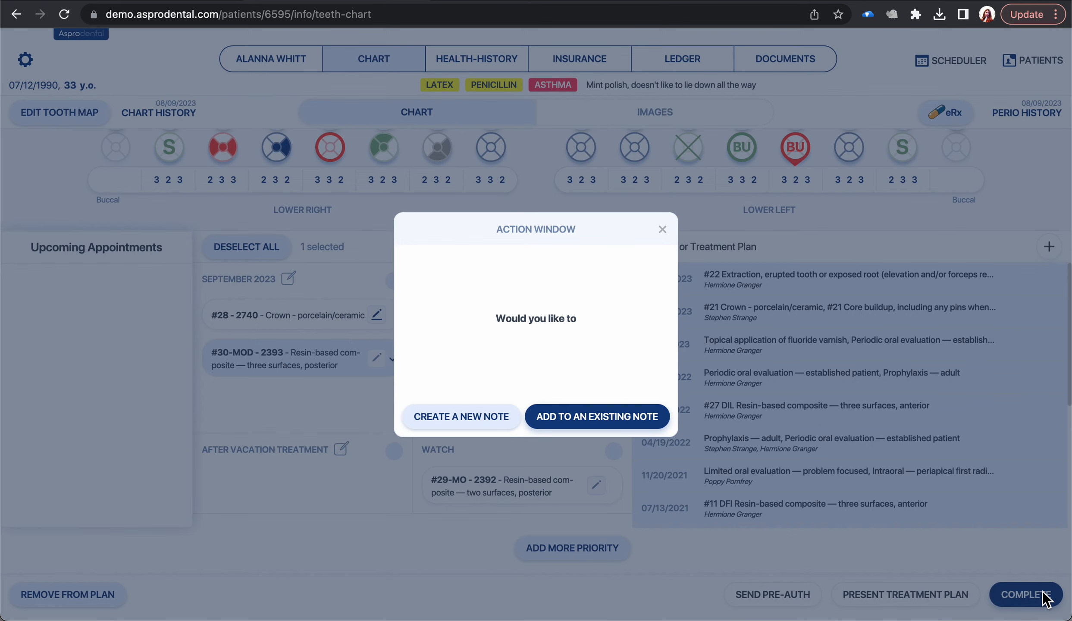
pyautogui.click(613, 420)
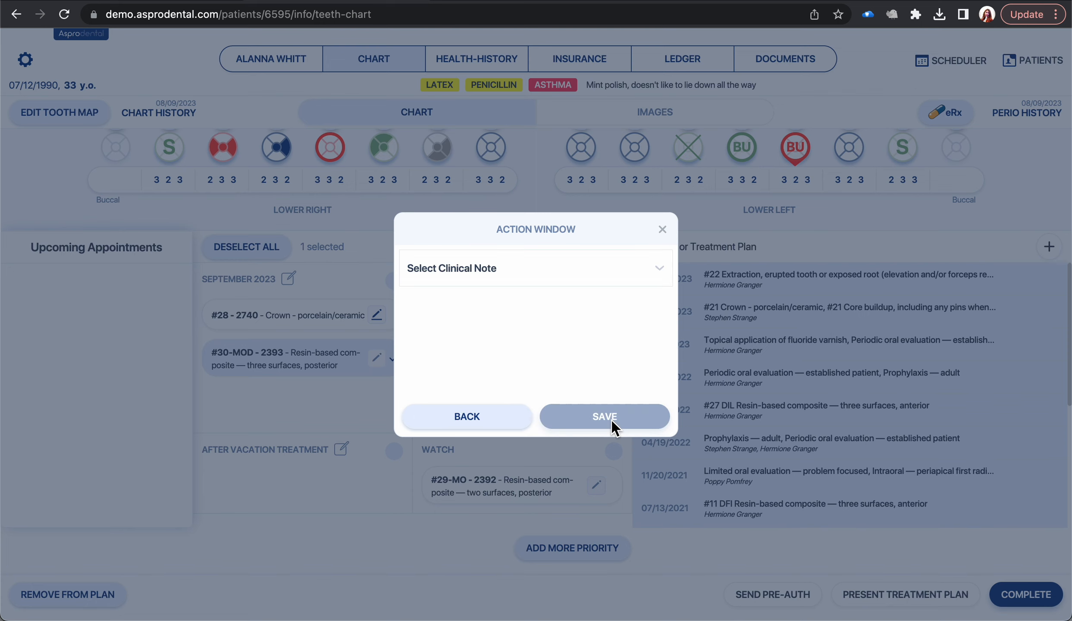
pyautogui.click(528, 270)
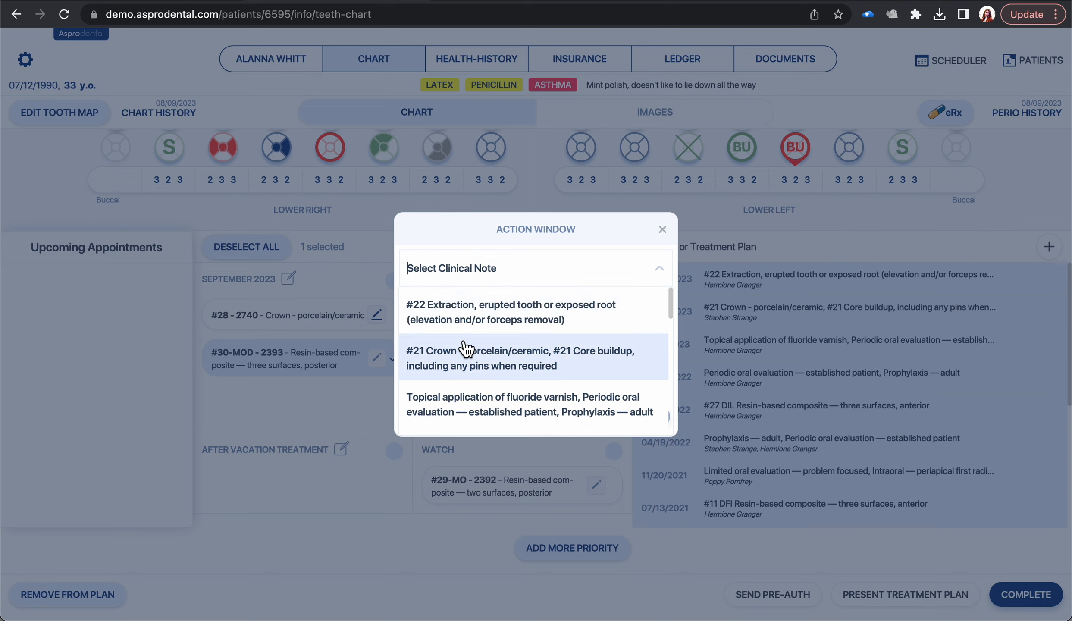
pyautogui.click(440, 315)
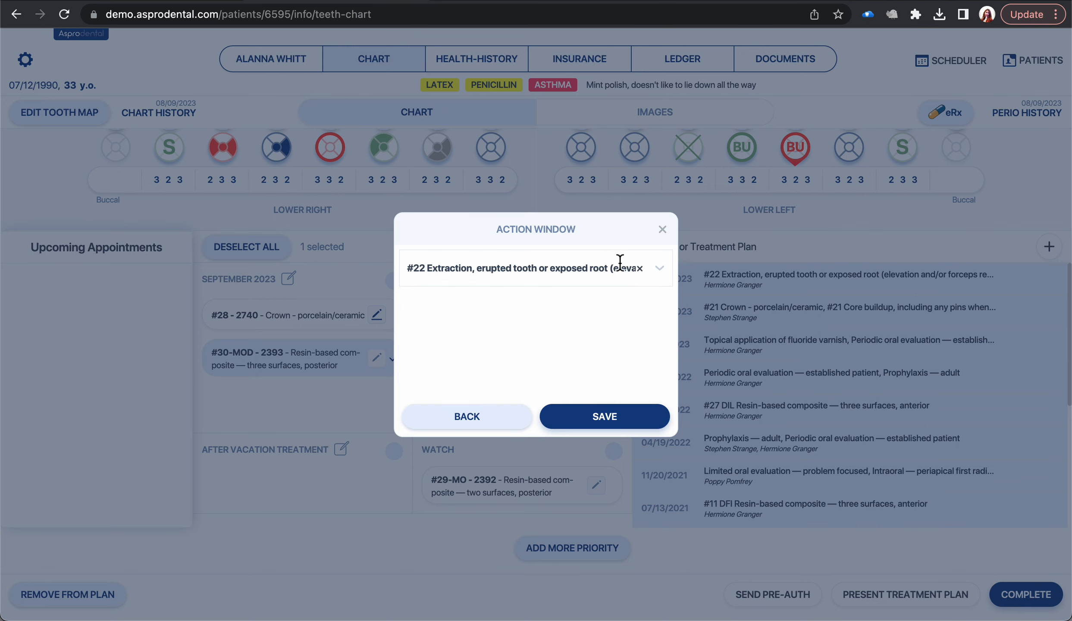
pyautogui.click(612, 425)
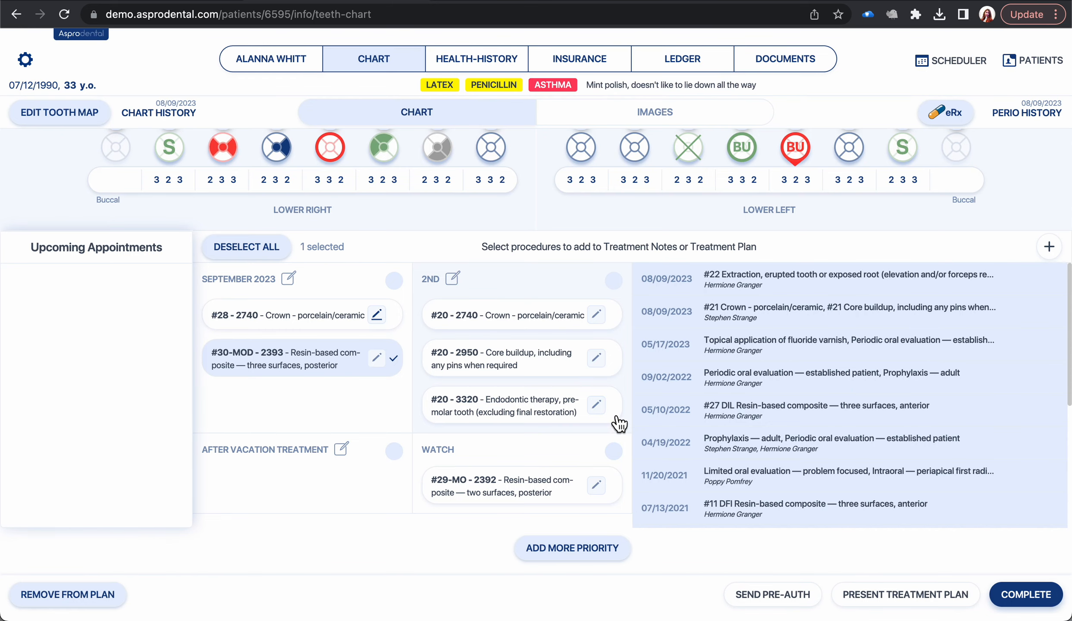
# Append ", #30-MOD filling" to the subject of the #22 extraction clinical note and save the note.
pyautogui.moveTo(718, 296)
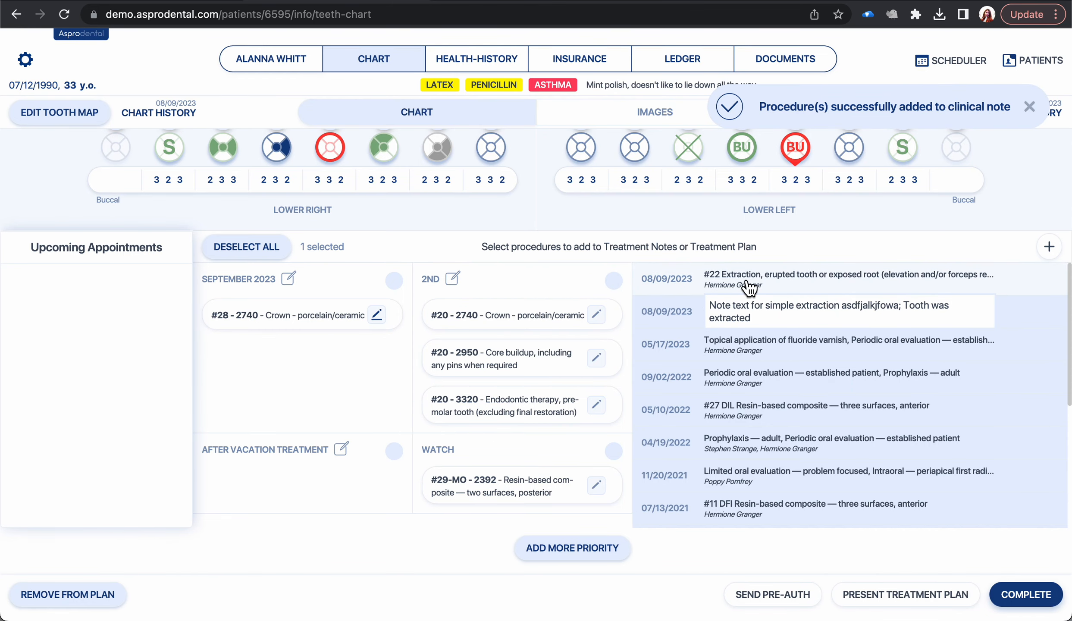
pyautogui.click(748, 280)
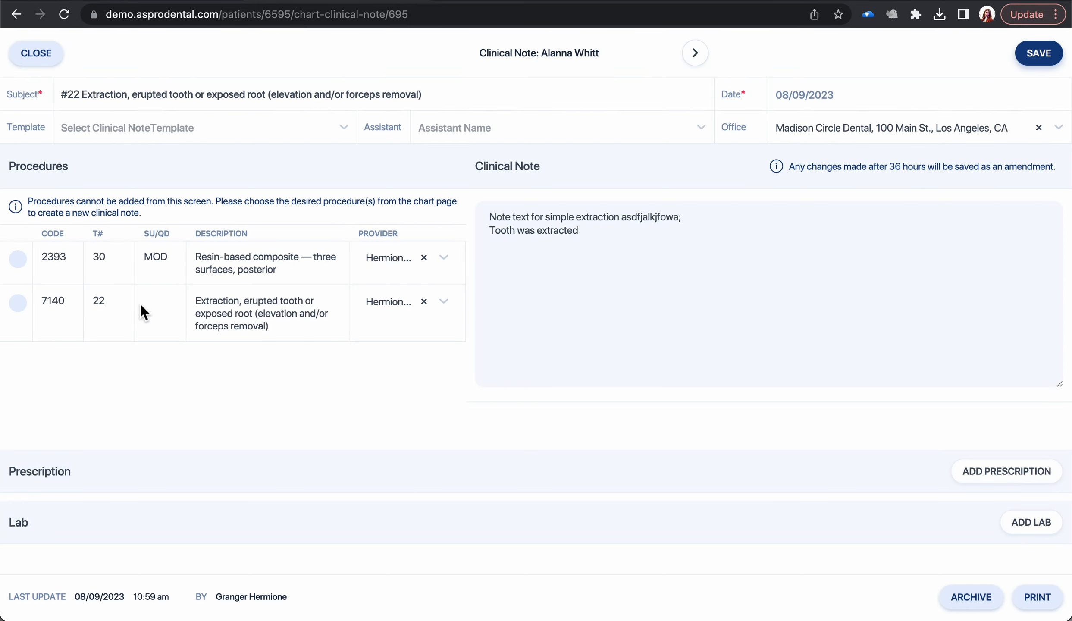
pyautogui.click(474, 91)
pyautogui.write(', #22 extraction')
pyautogui.moveTo(494, 98); pyautogui.dragTo(48, 96)
pyautogui.click(48, 96)
pyautogui.moveTo(433, 99); pyautogui.dragTo(544, 103)
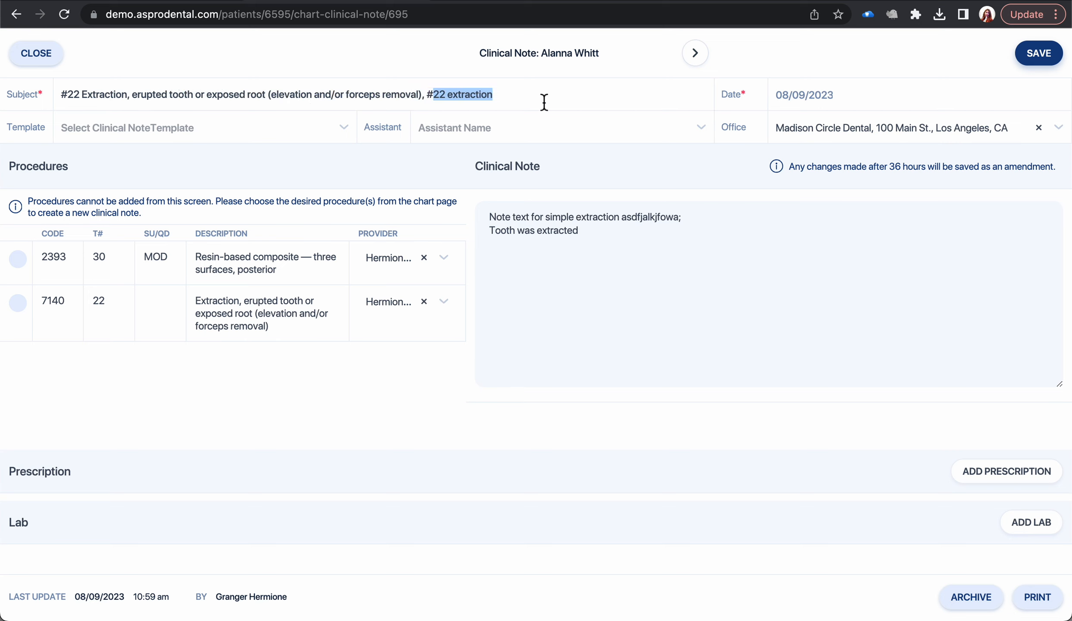
pyautogui.write('30-MO')
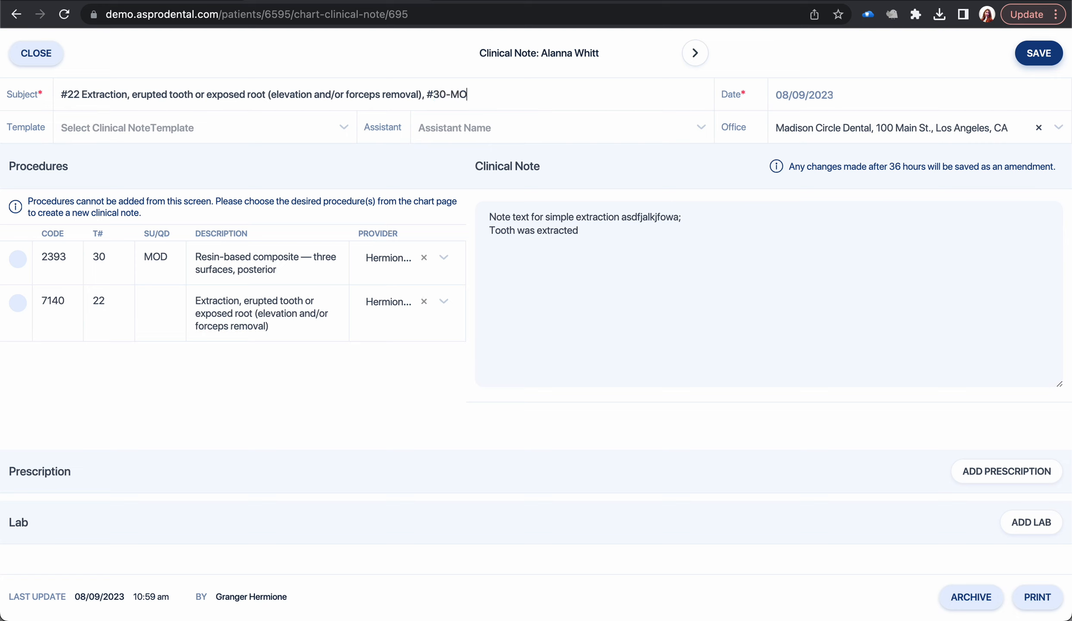
pyautogui.write('D filling')
pyautogui.click(1029, 54)
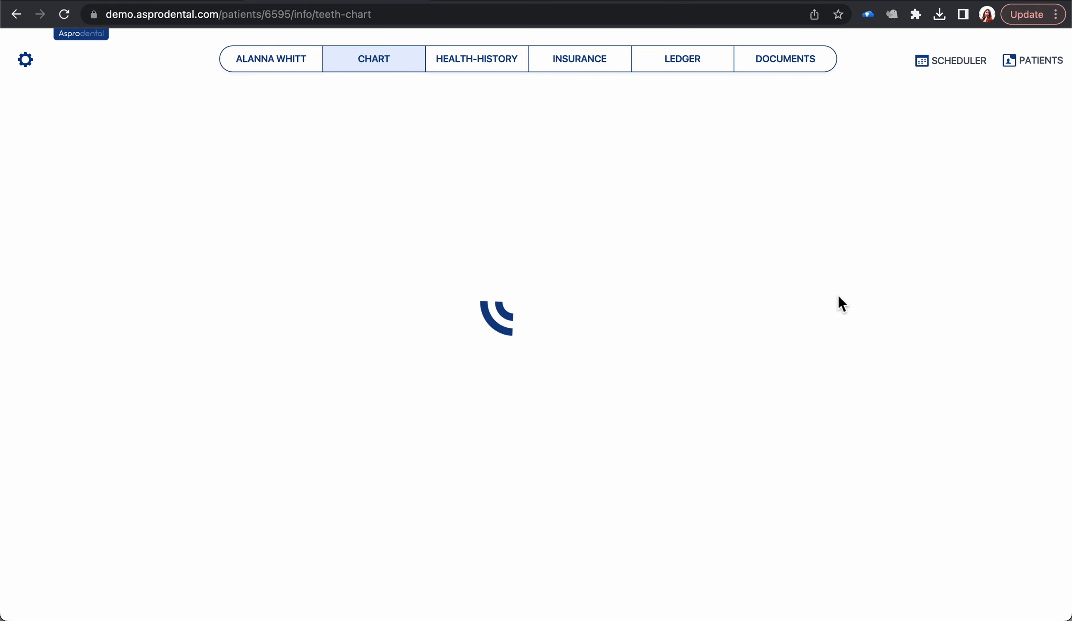
# Preview the #22 extraction note in the clinical history and open the patient's ledger.
pyautogui.scroll(-5, 784, 414)
pyautogui.moveTo(775, 439)
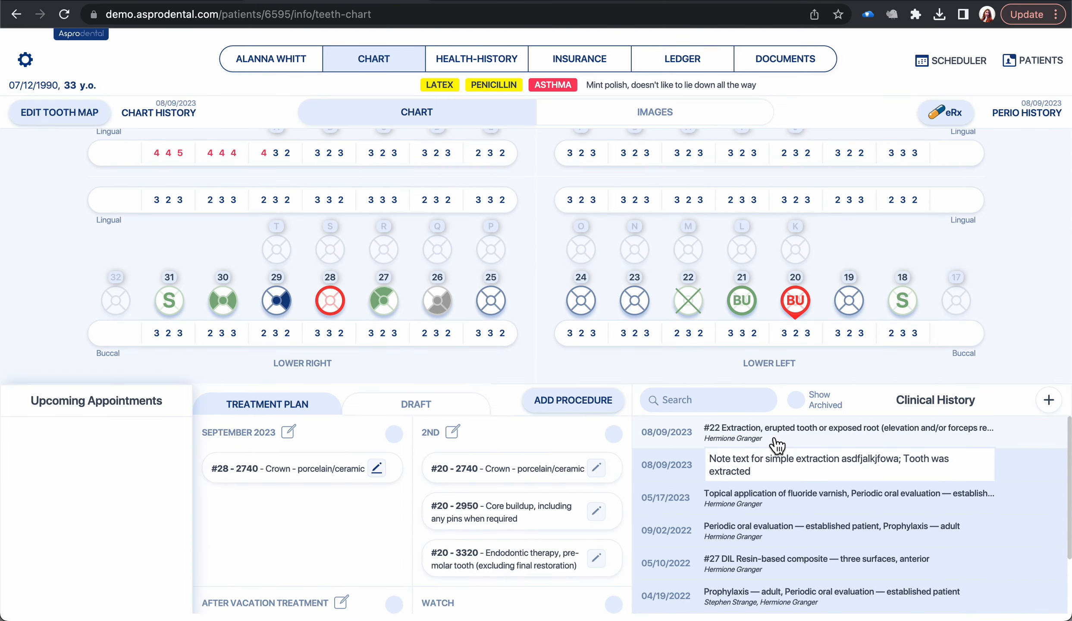
pyautogui.click(685, 60)
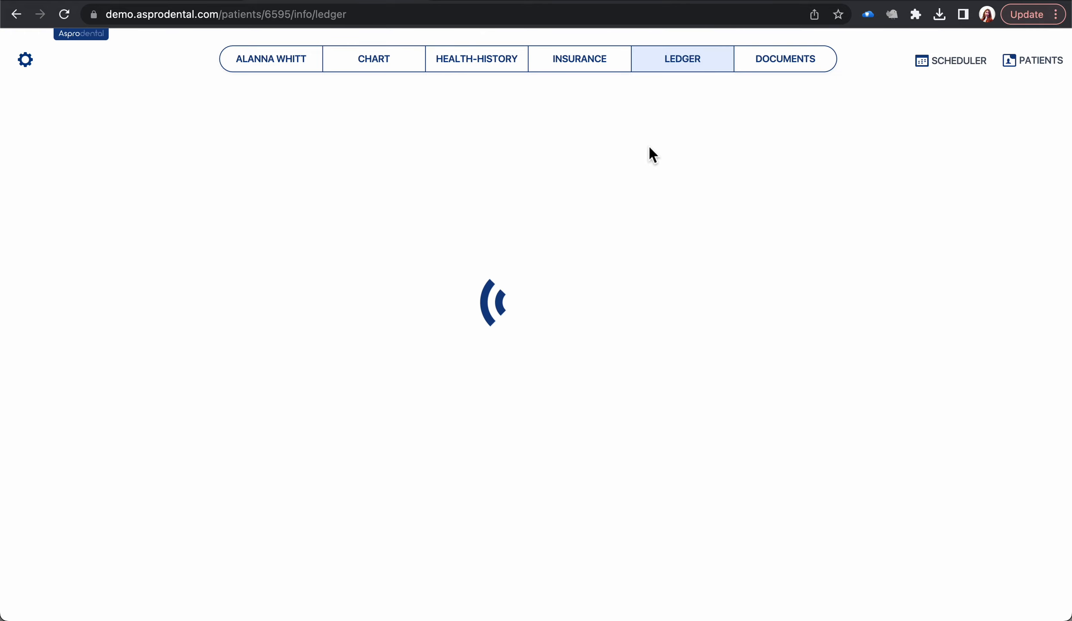